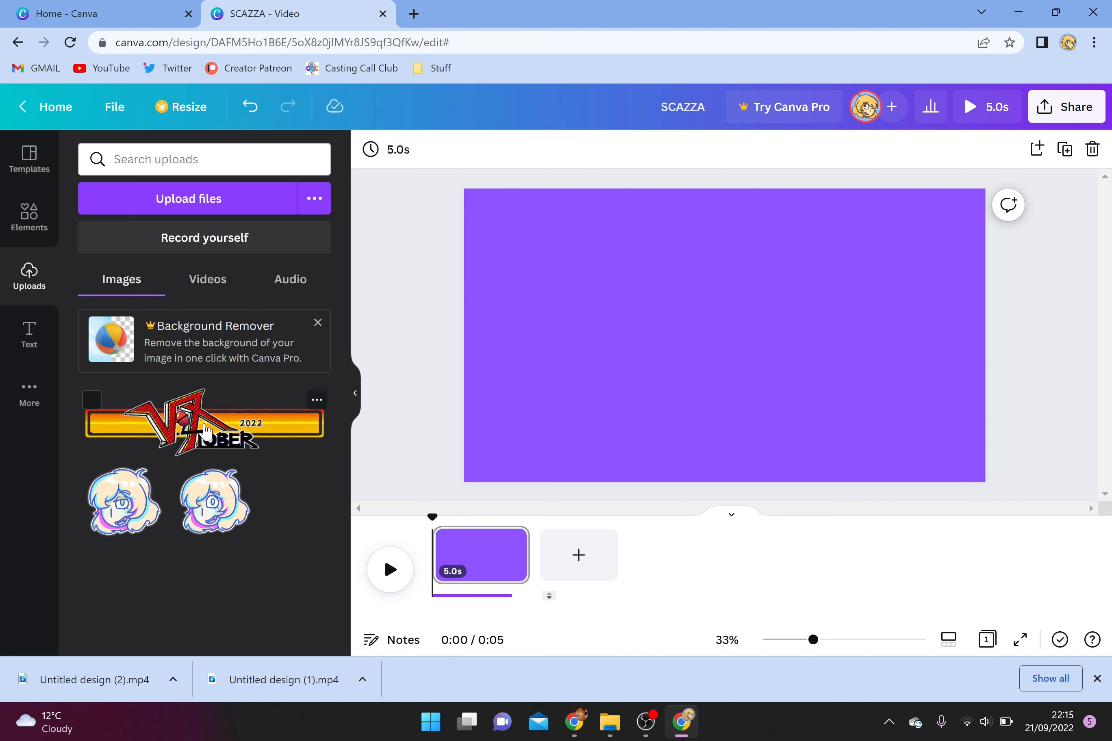
Step: Add the uploaded 2022 VA-tober banner and character head, placing the banner at the page's upper left and a smaller head below it
click(206, 433)
click(140, 509)
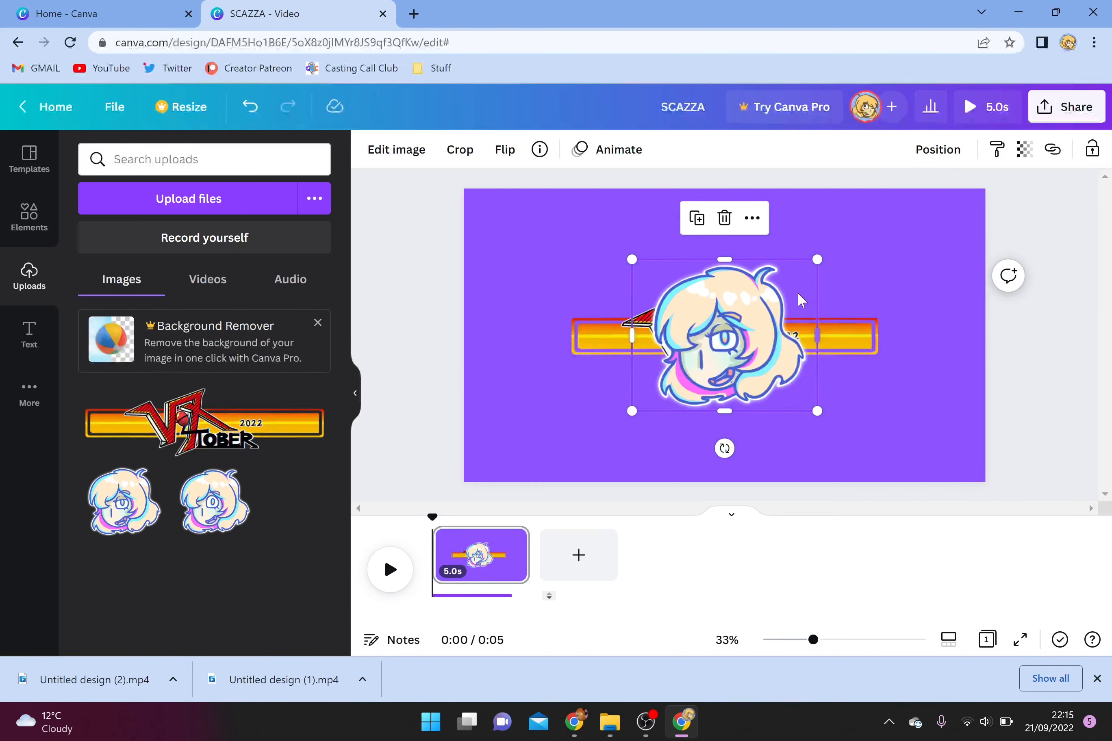
drag(724, 309, 737, 354)
drag(830, 306, 701, 239)
drag(756, 368, 792, 306)
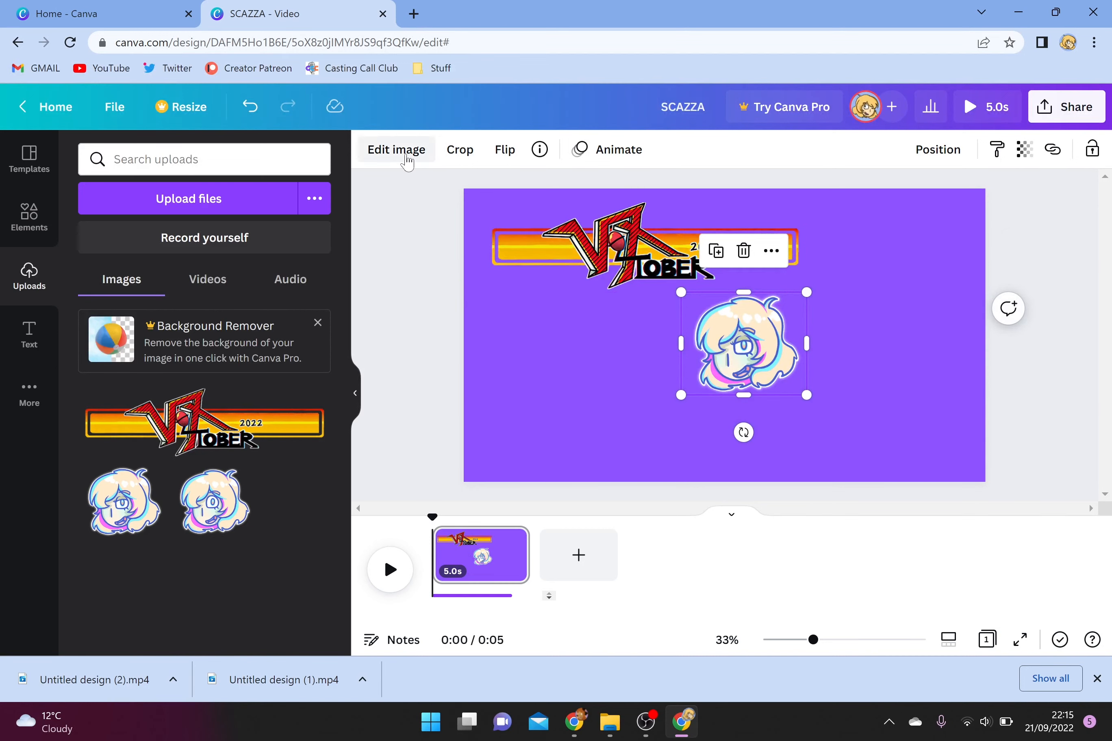
Step: Flip the character head image horizontally, trying out a vertical flip and reverting it, and leave its crop unchanged
click(511, 163)
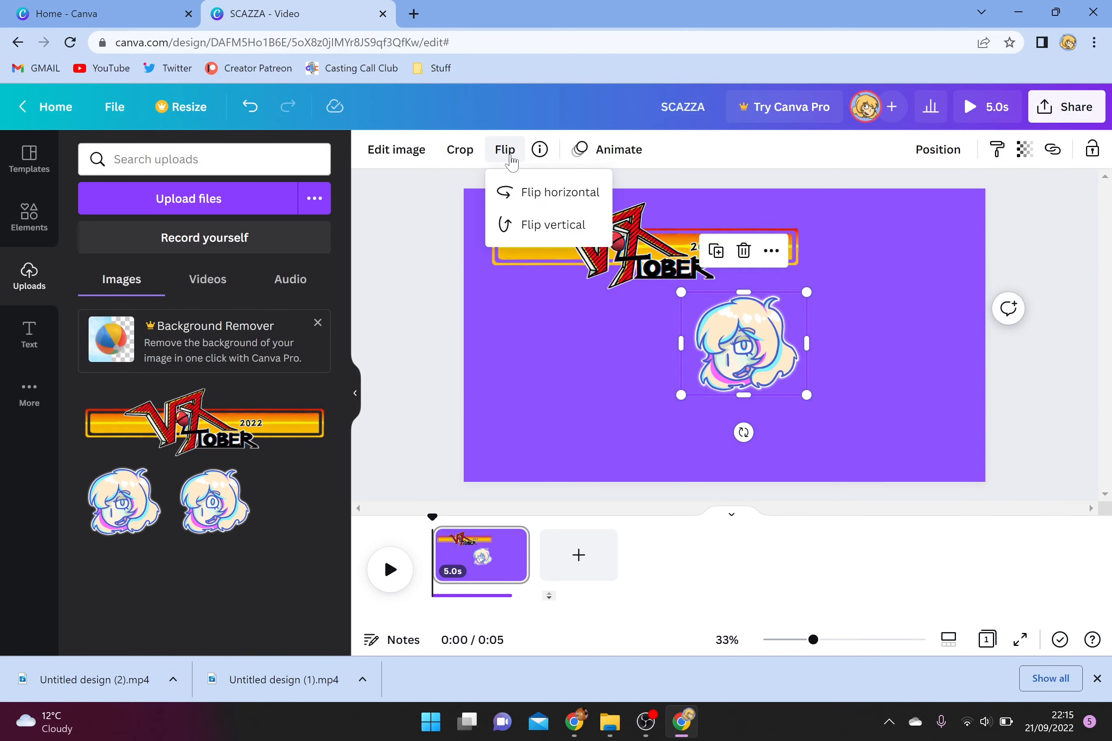
click(514, 190)
click(513, 217)
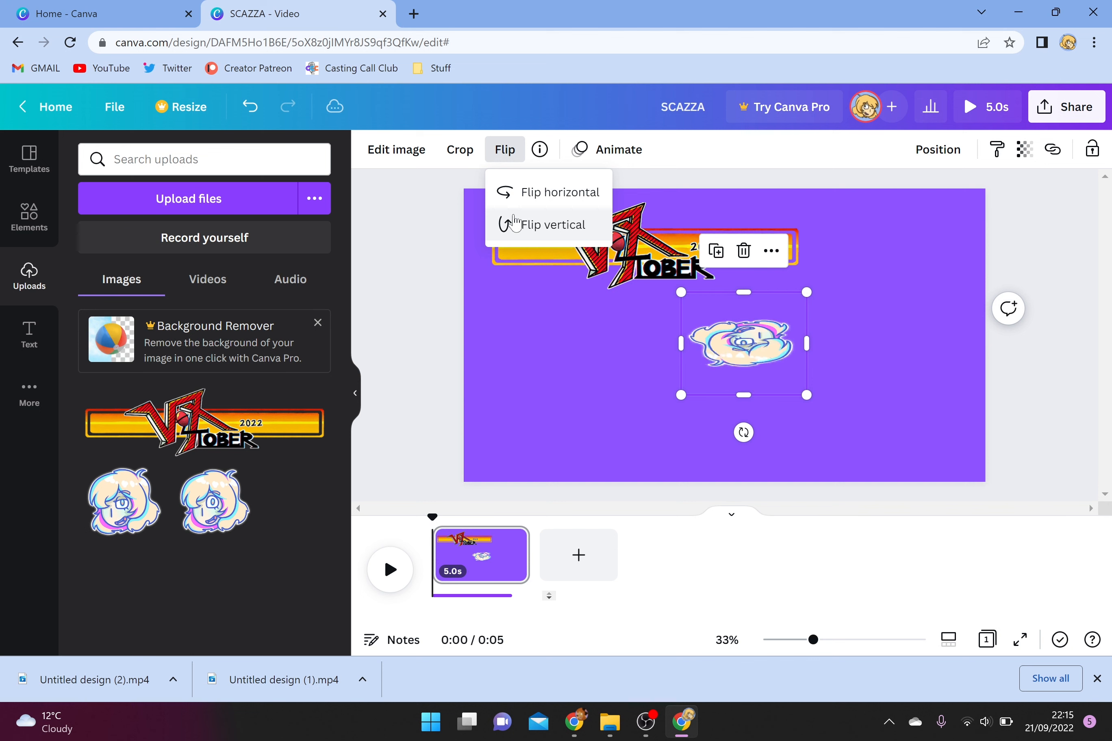
click(512, 234)
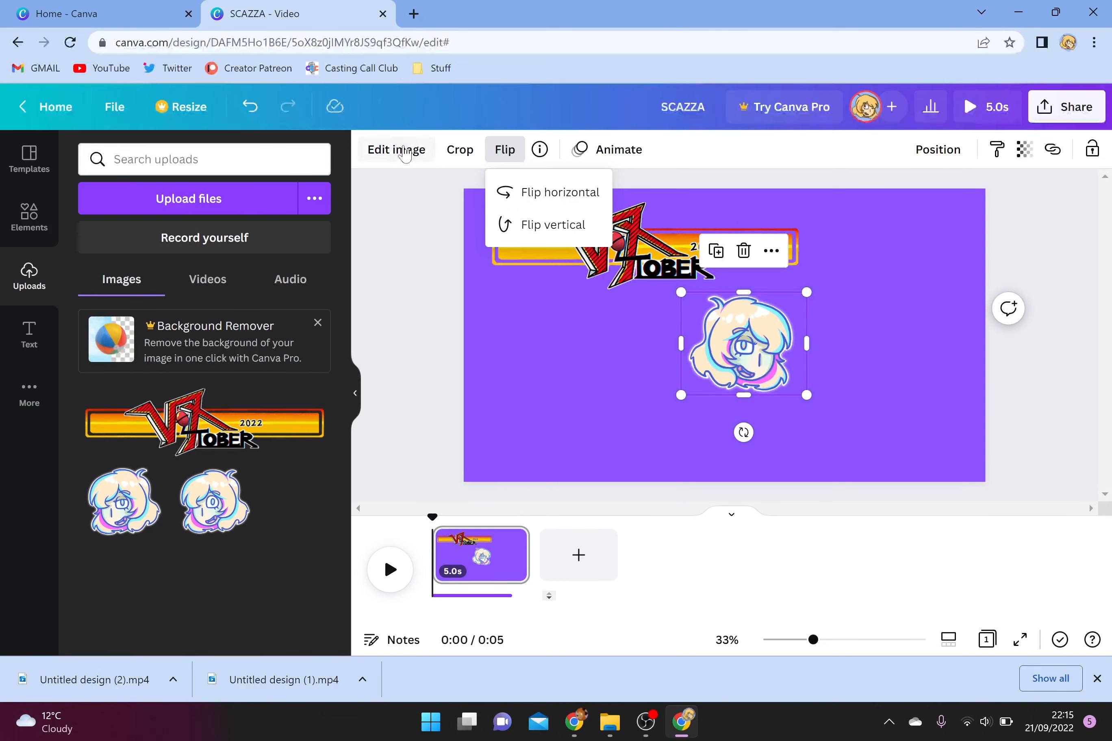
click(470, 153)
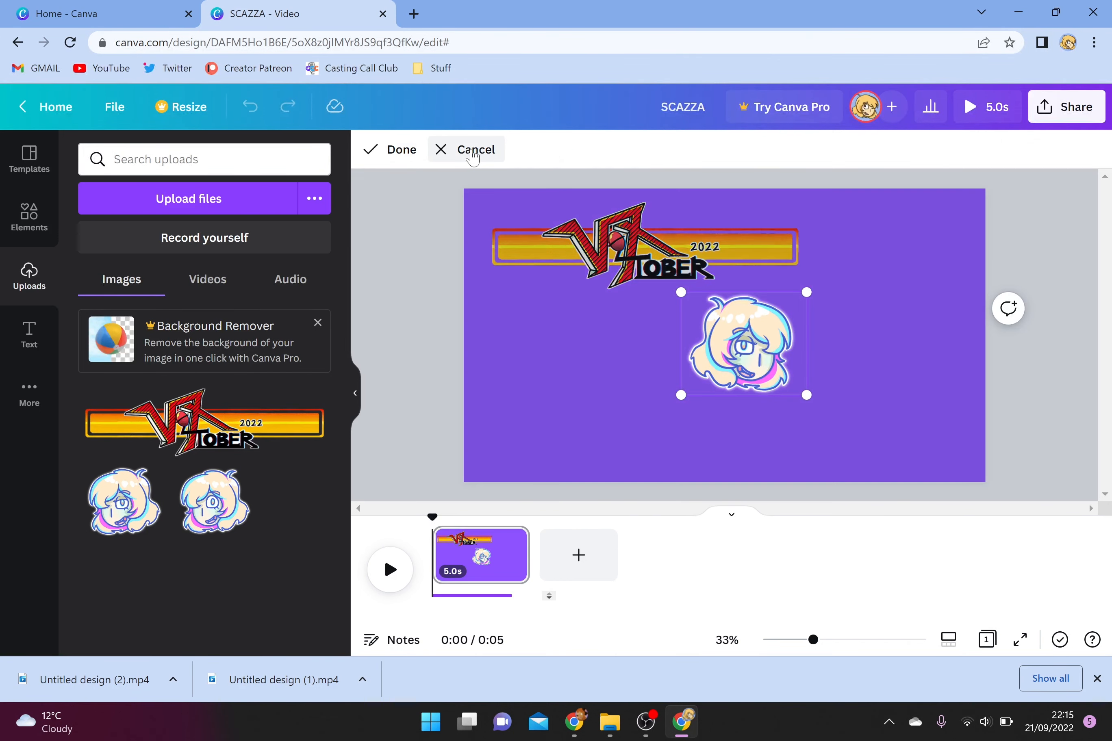
click(397, 152)
Step: Apply the Tumble photo animation to the character head image
click(598, 152)
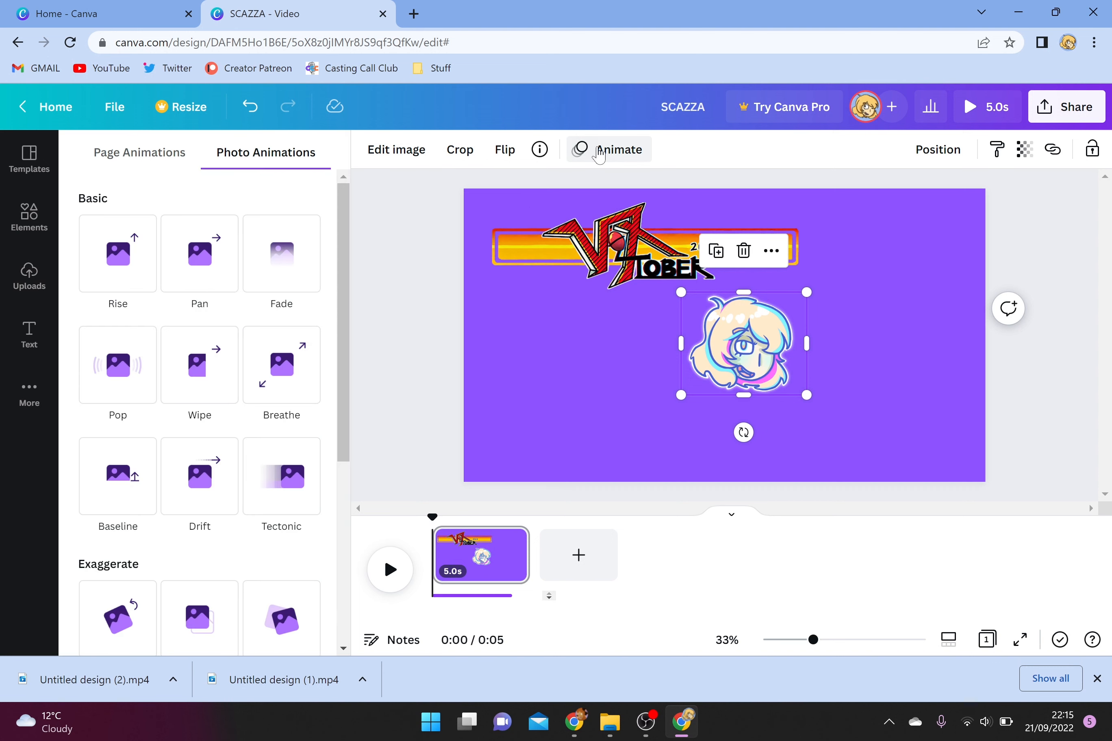
scroll(346, 270, down, 5)
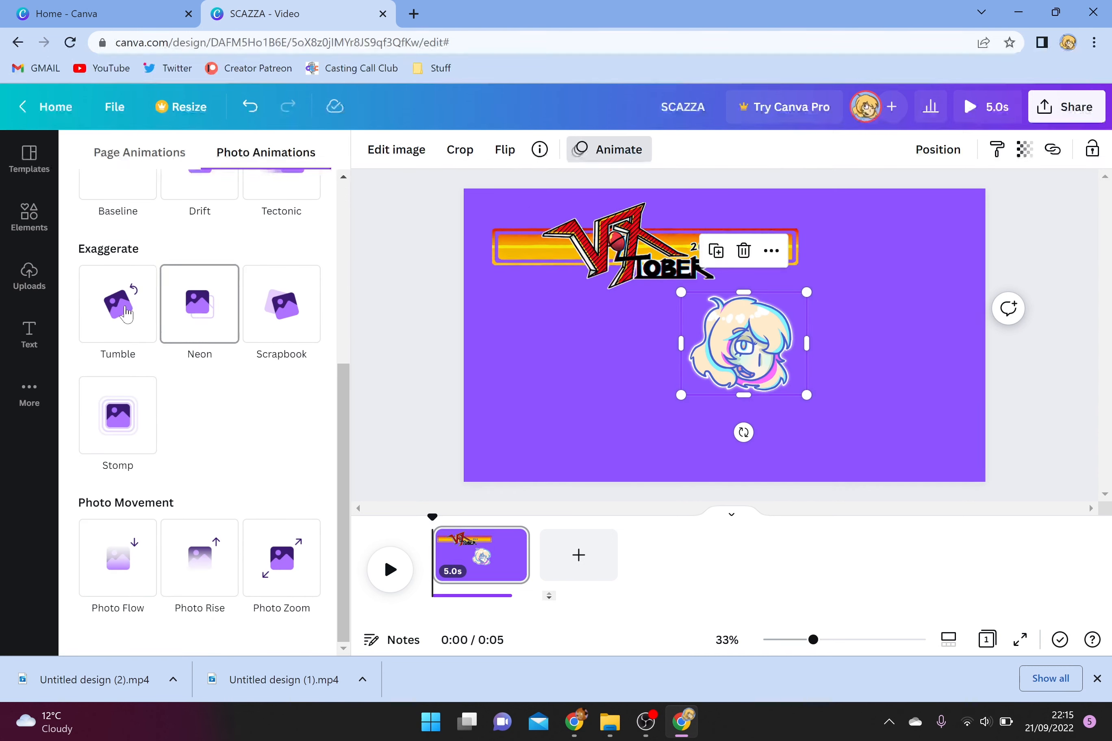
click(119, 308)
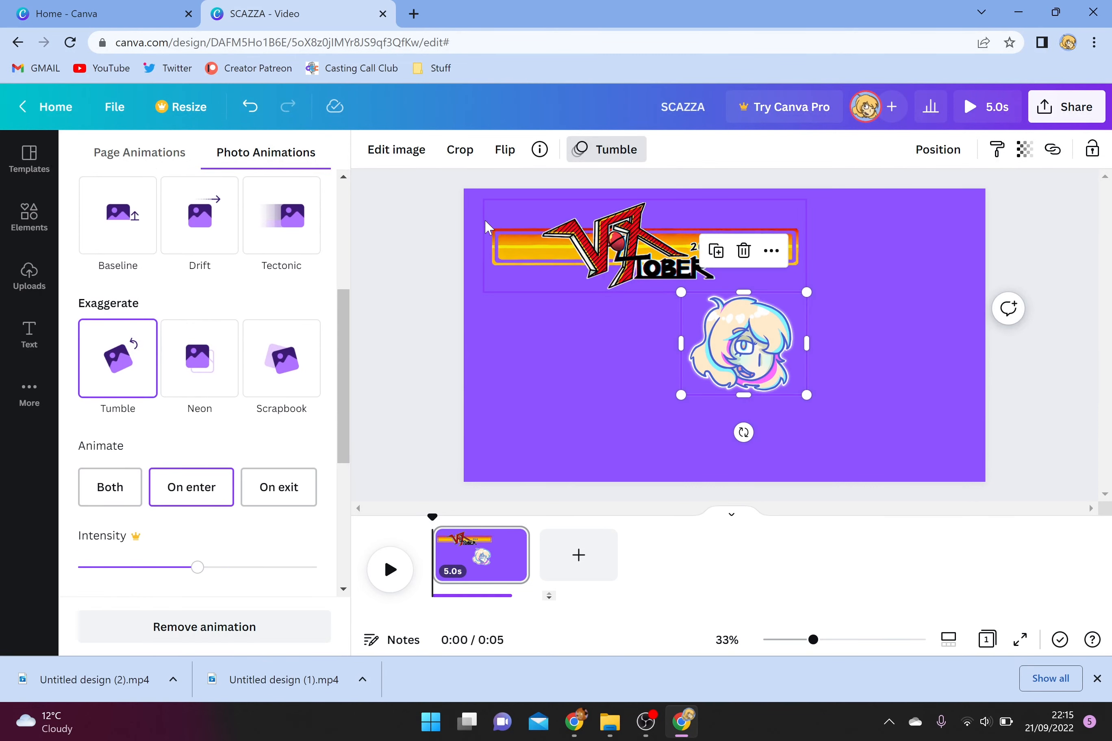
Step: Recolour the character head image with the Photogenic Colour Pop effect Amethyst, after trying Outrun
click(407, 150)
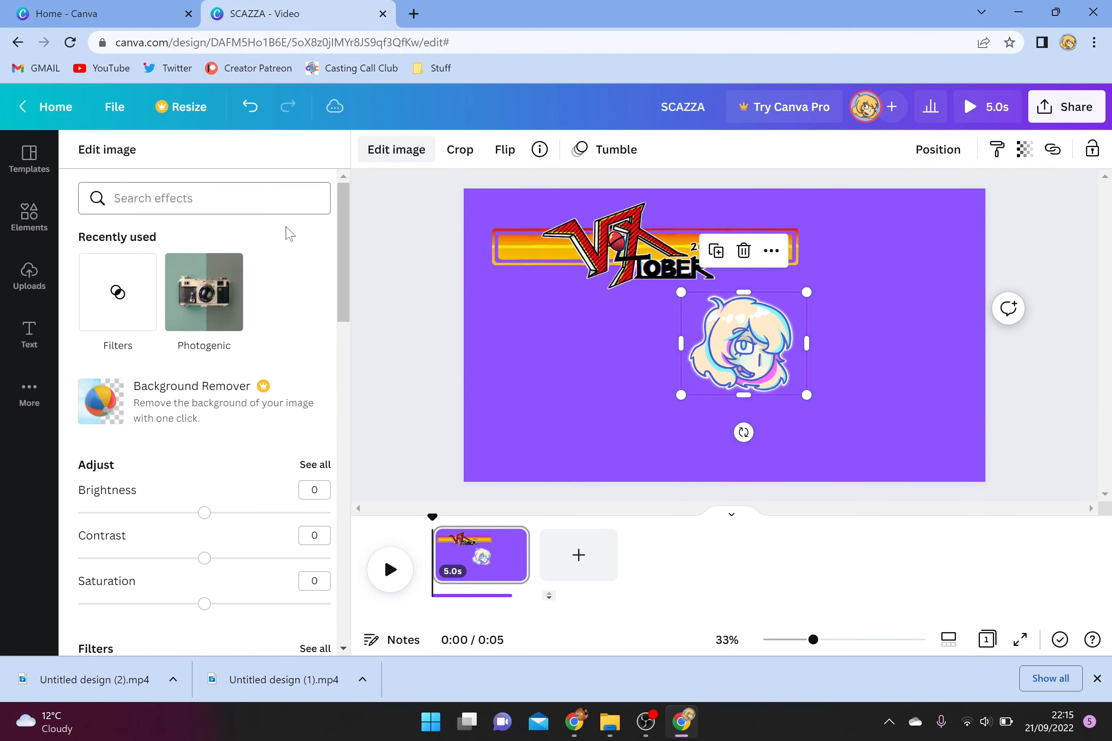
drag(340, 258, 313, 522)
scroll(312, 521, up, 6)
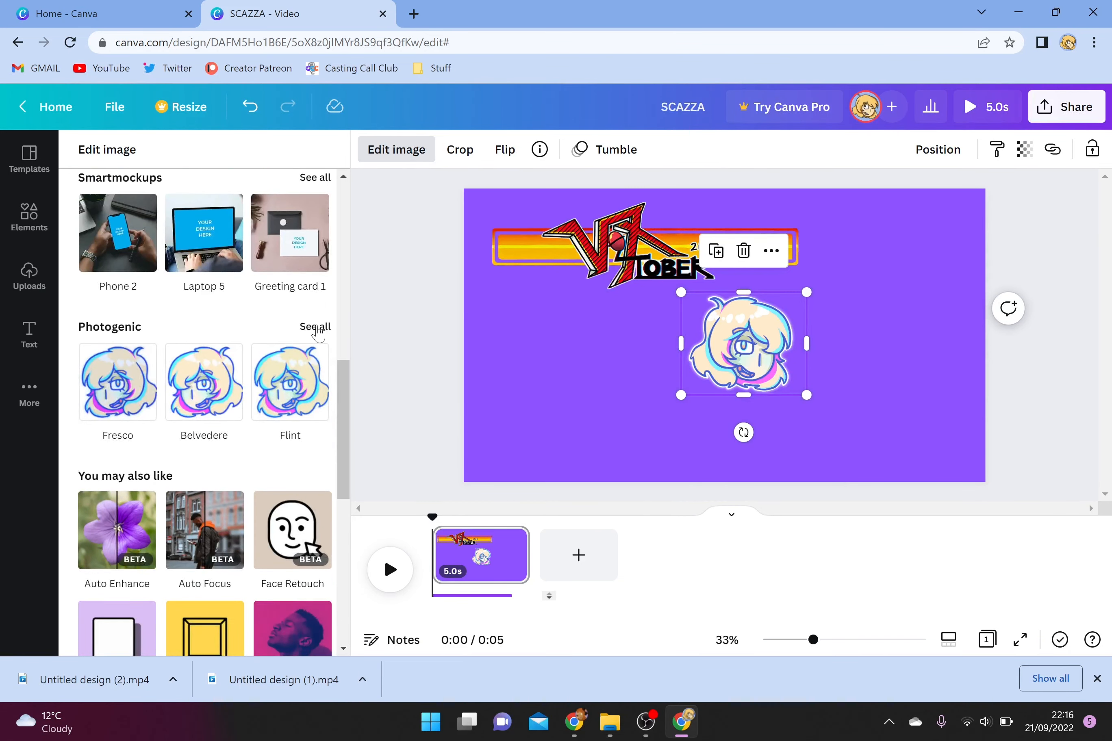
click(317, 327)
drag(344, 275, 322, 653)
click(103, 494)
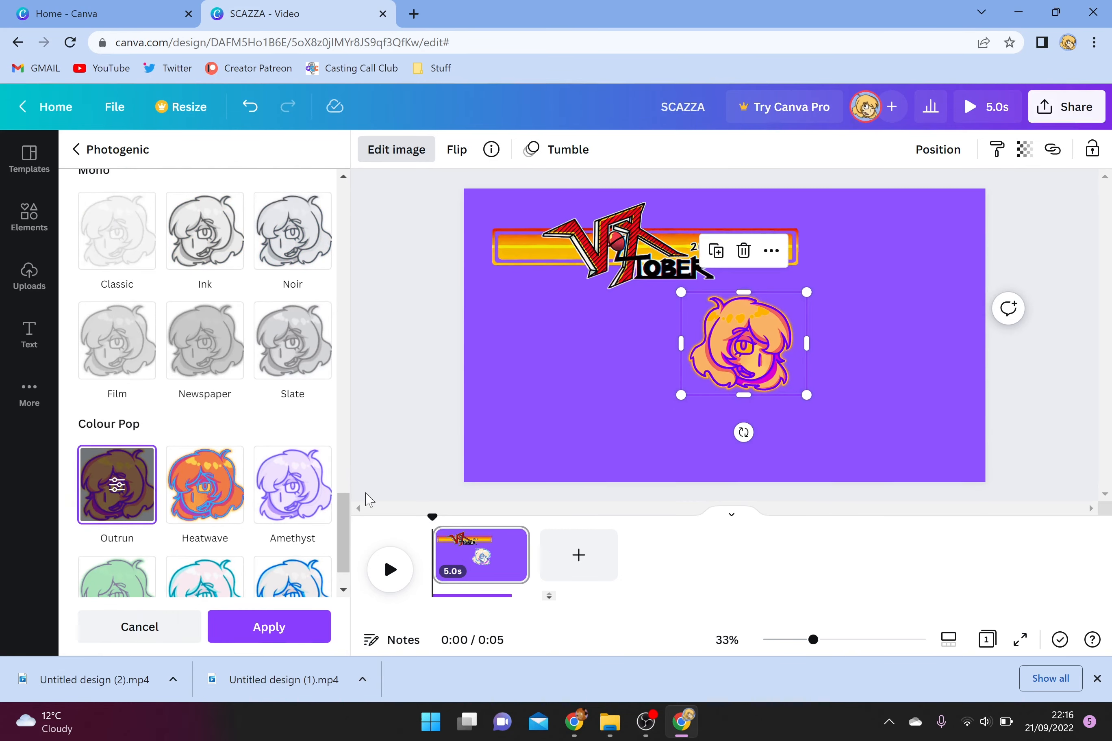
click(295, 511)
Step: Recolour the 2022 banner with the Photogenic Colour Pop effect Amethyst, after trying Heatwave
click(617, 252)
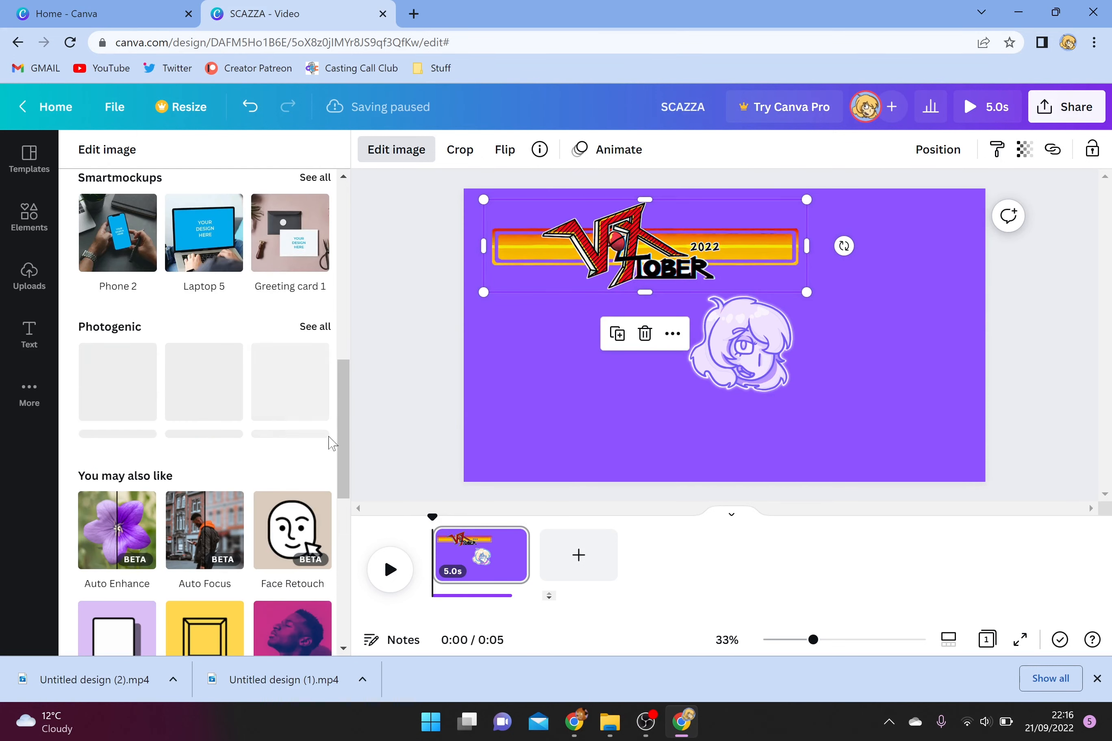
click(315, 326)
drag(347, 256, 355, 638)
click(173, 507)
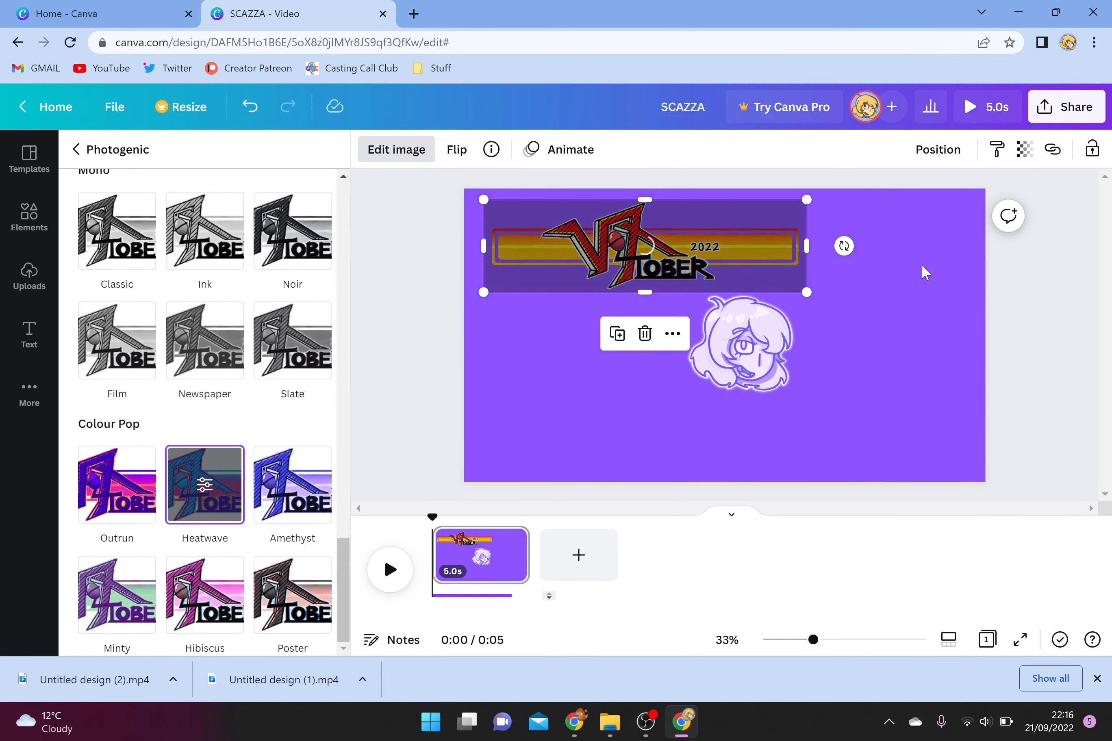
click(293, 496)
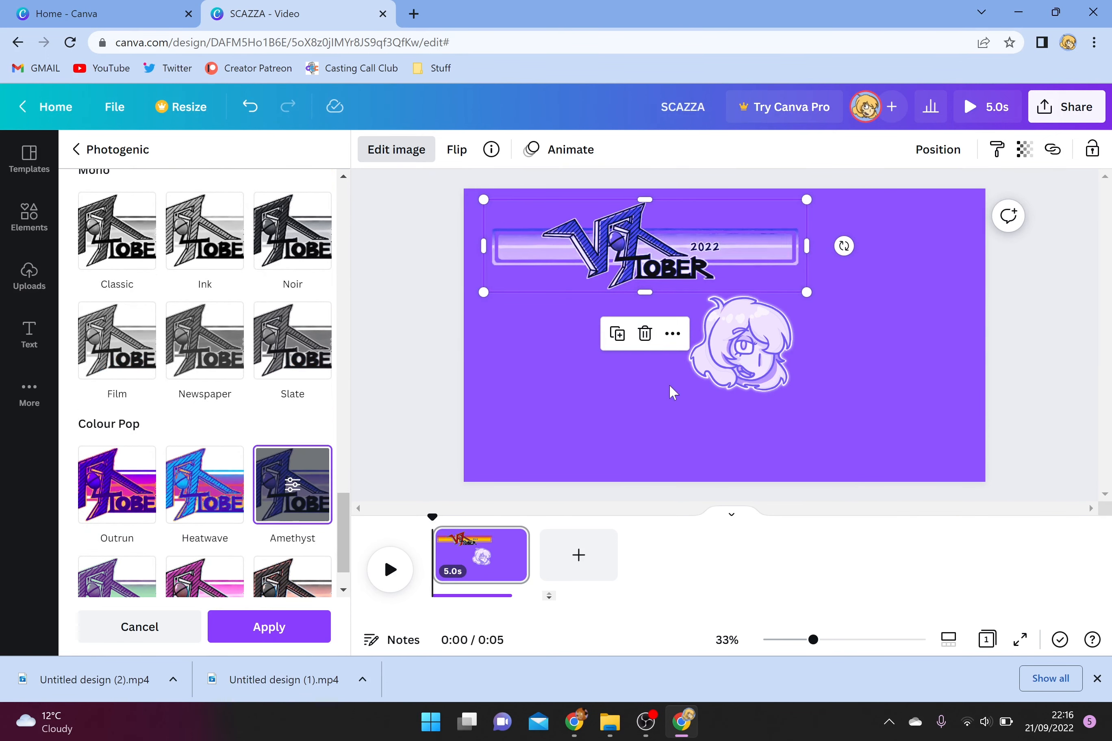
Step: Enlarge the banner across the upper part of the page and move the character head onto its right end
drag(809, 294, 905, 354)
drag(715, 338, 822, 293)
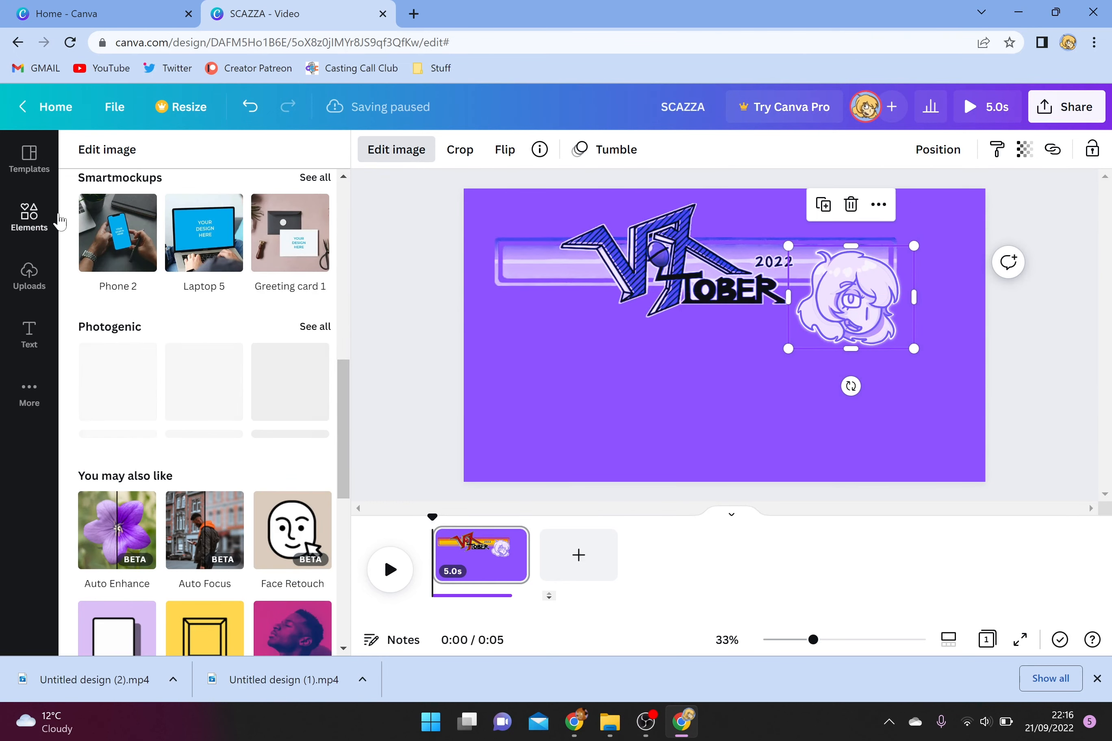
click(26, 286)
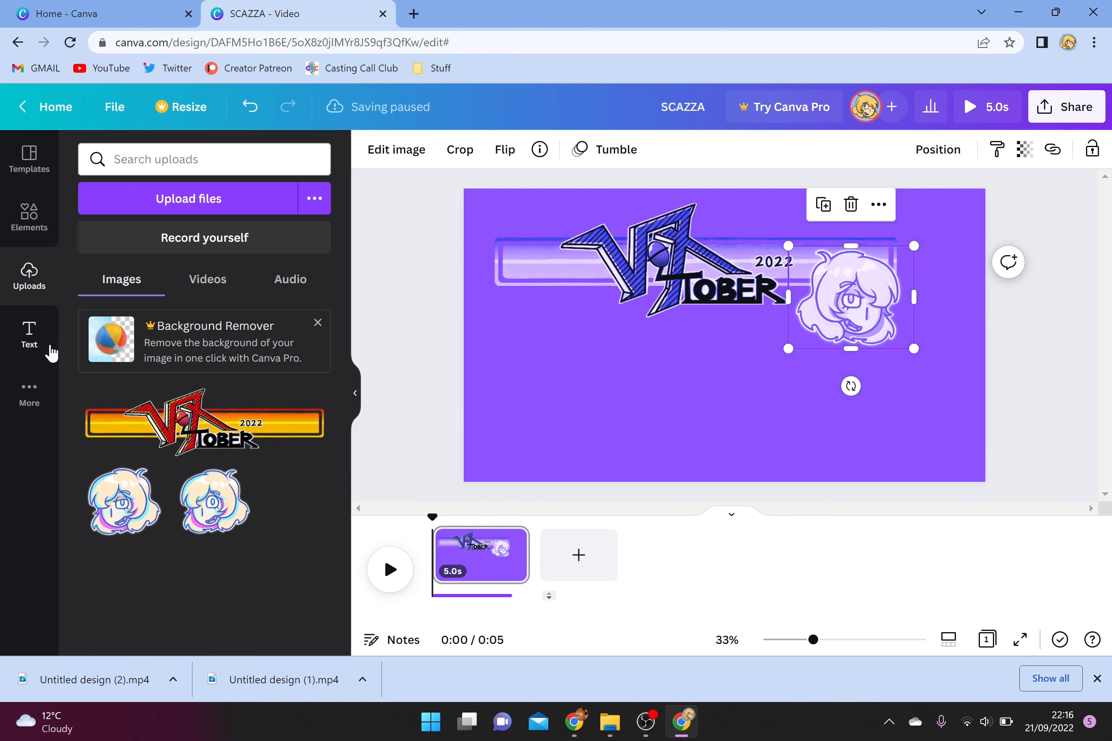
Step: Add a heading that reads "SCAZZA" on the first line and "VA" on the second
click(37, 351)
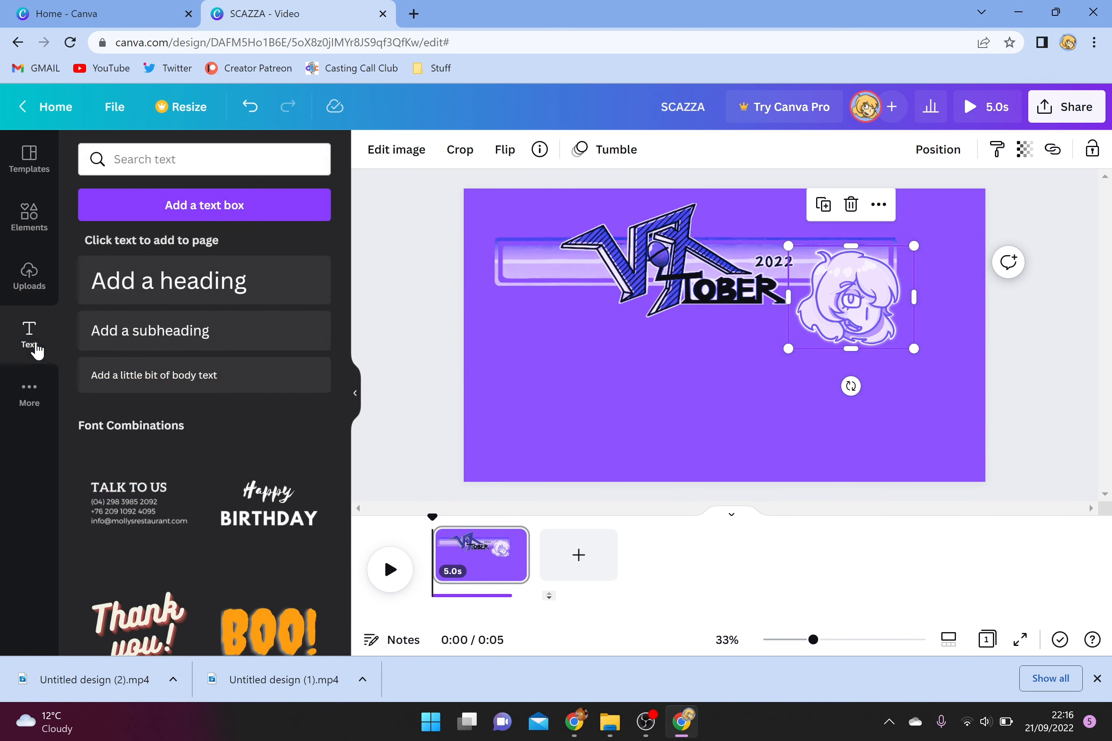
click(160, 298)
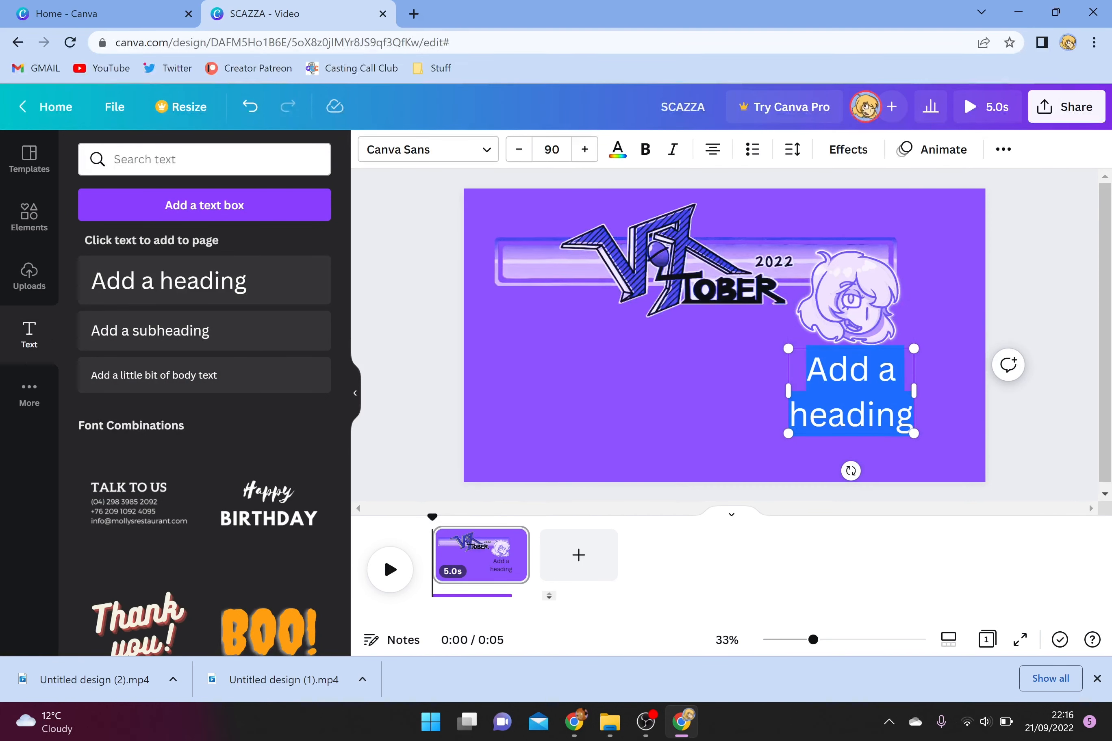
text(SC)
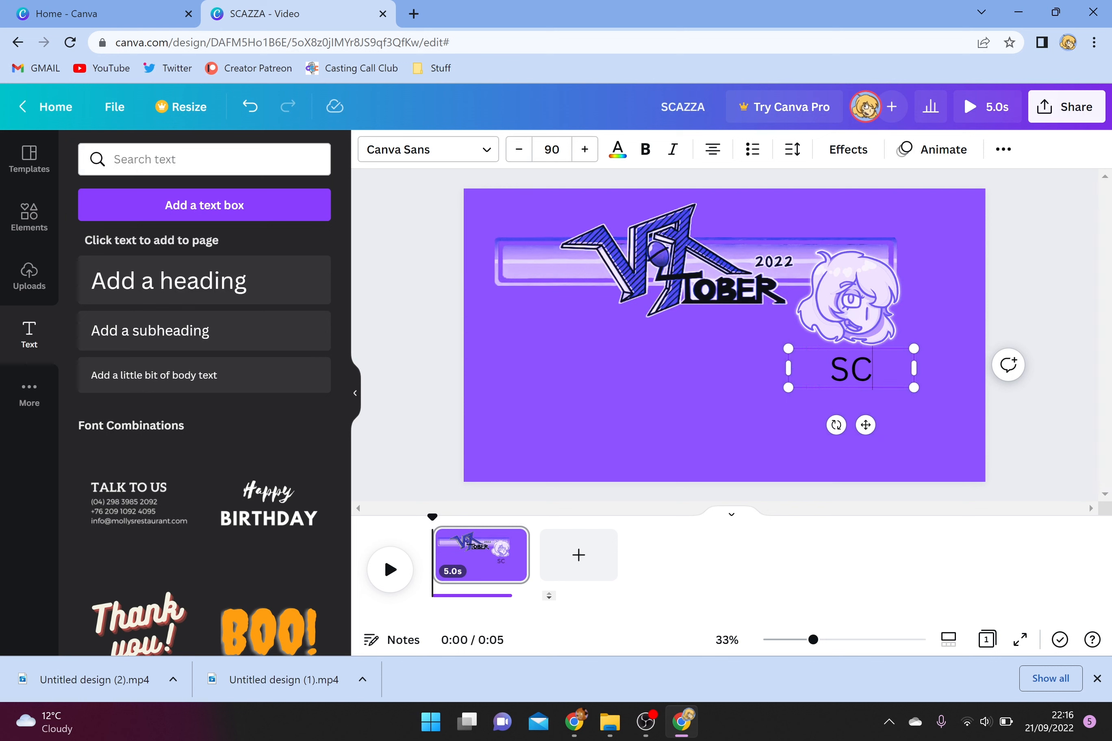
text(AZZA)
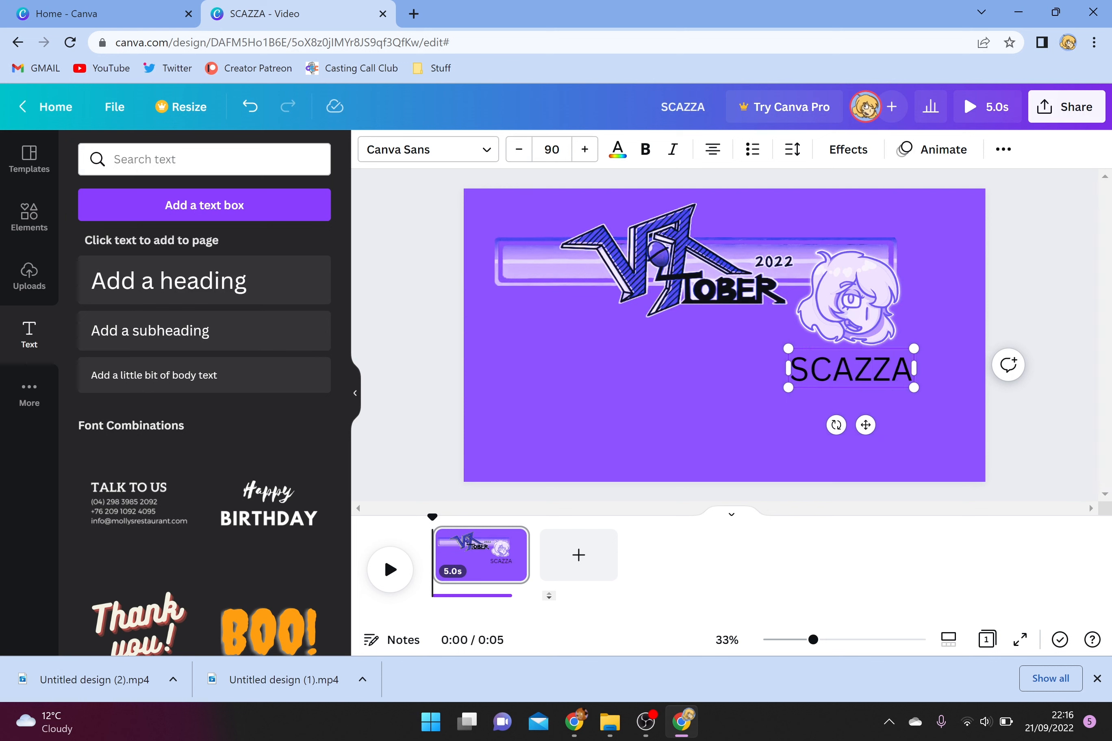
key(Return)
text(VA)
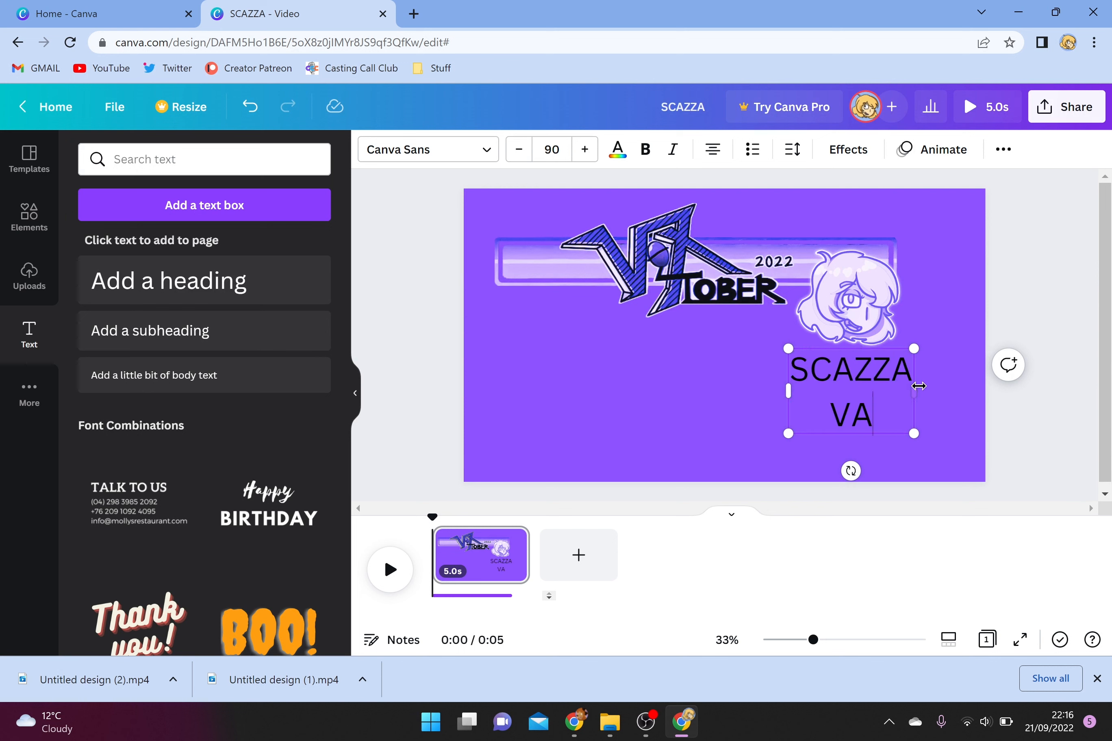
Step: Widen the SCAZZA VA text box and move it below the left part of the banner
drag(918, 386, 955, 387)
drag(893, 415, 641, 361)
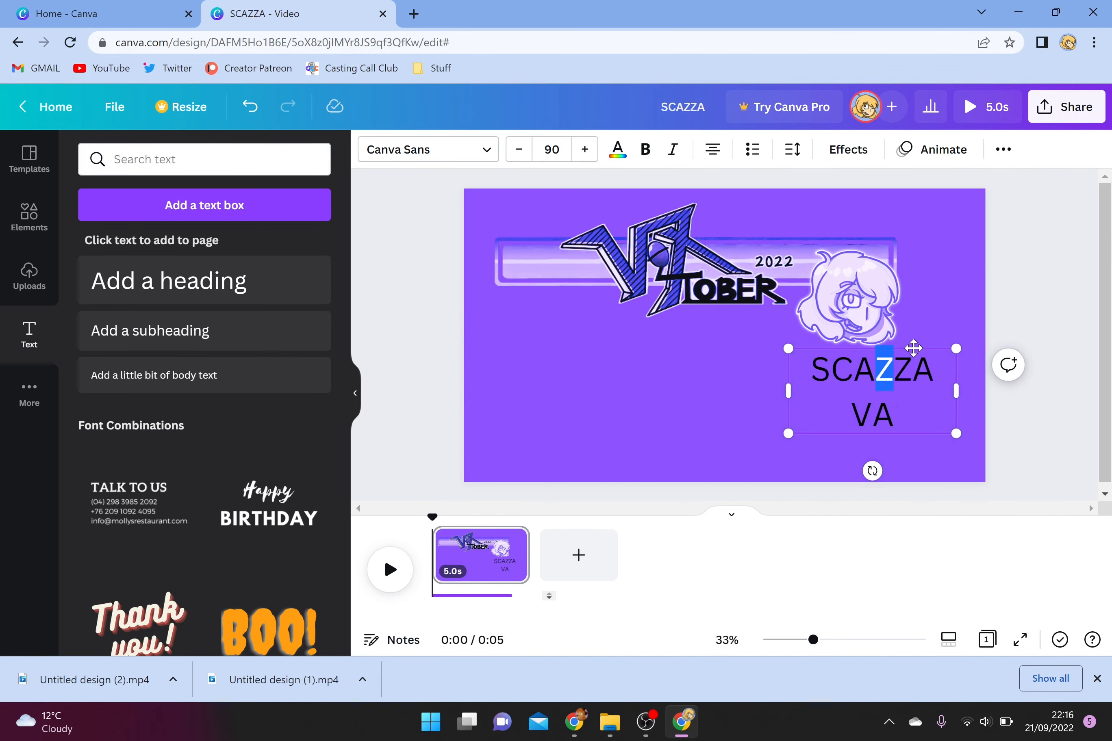
drag(913, 348, 618, 320)
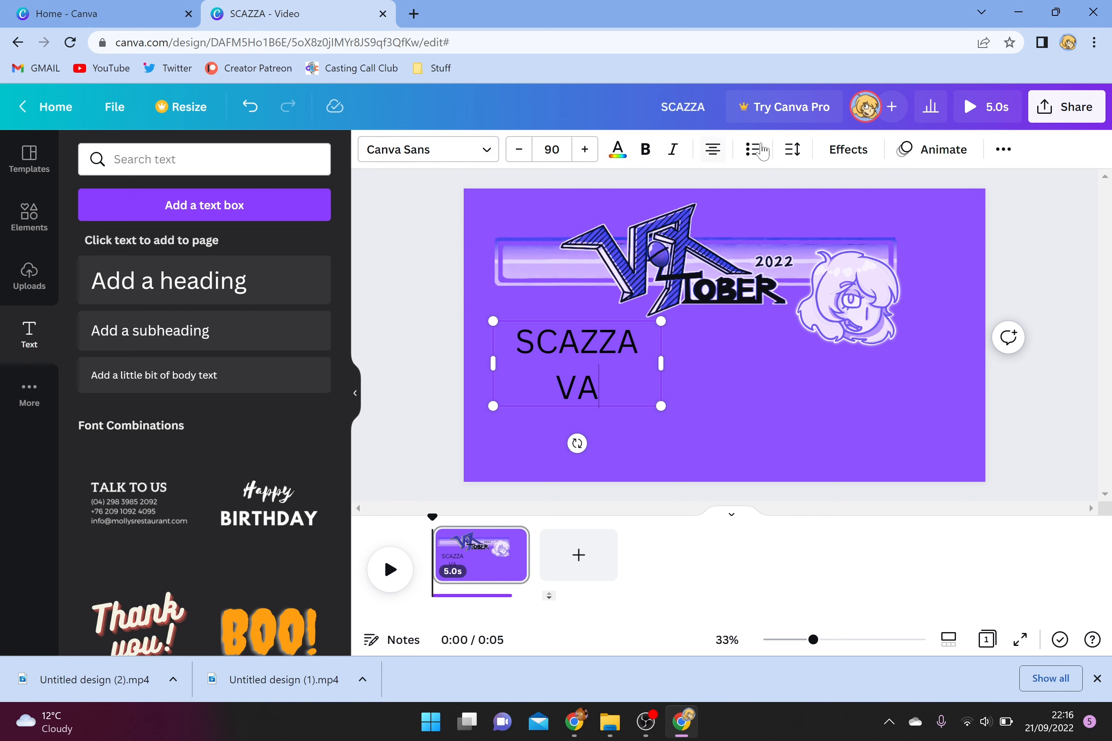
Step: Set the heading's font to Abril Fatface and its colour to the near-white swatch from the character head's photo colours
click(498, 151)
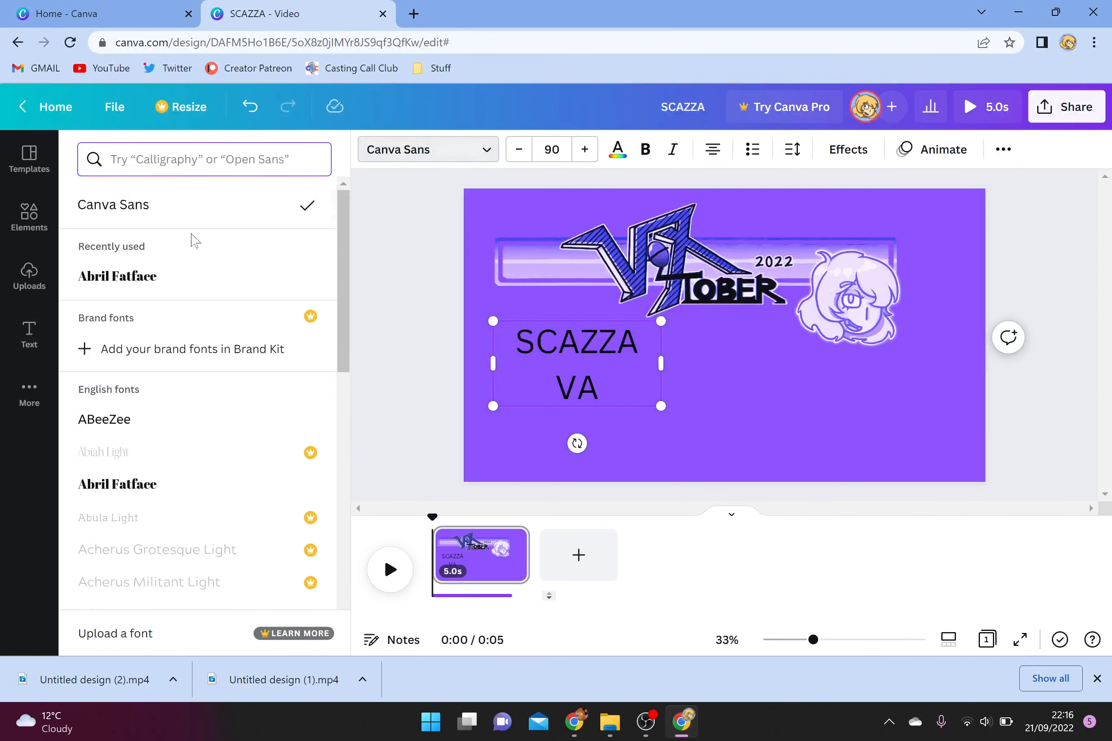
click(146, 276)
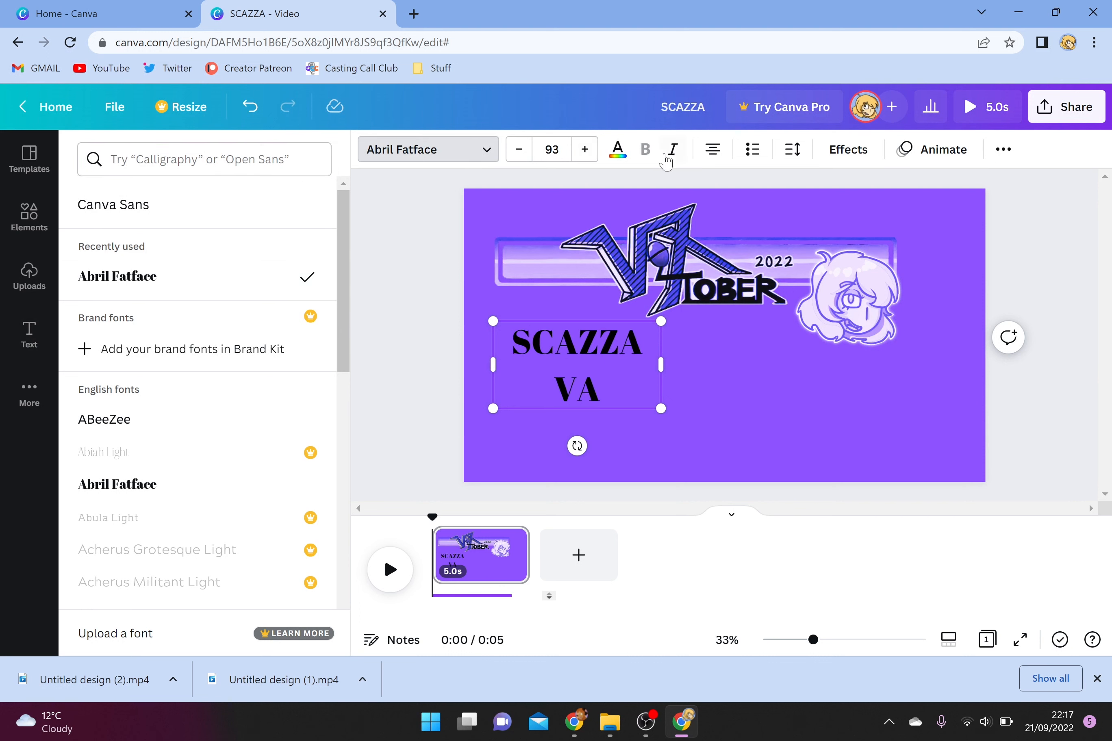
click(622, 155)
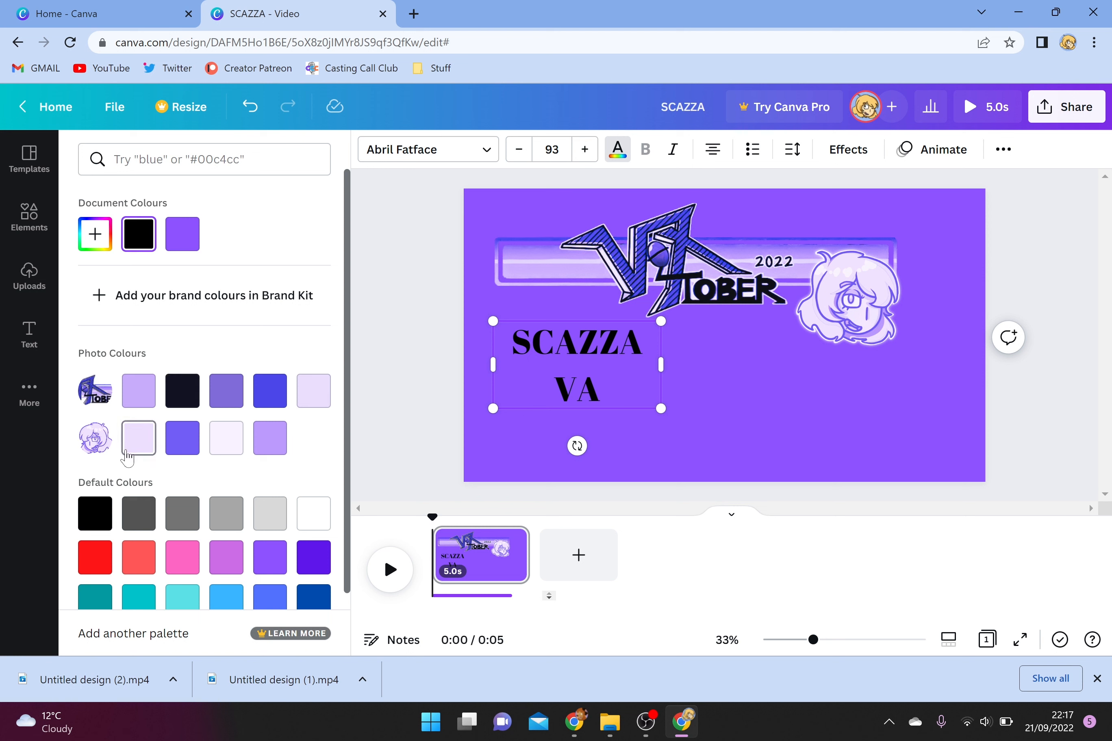
click(230, 452)
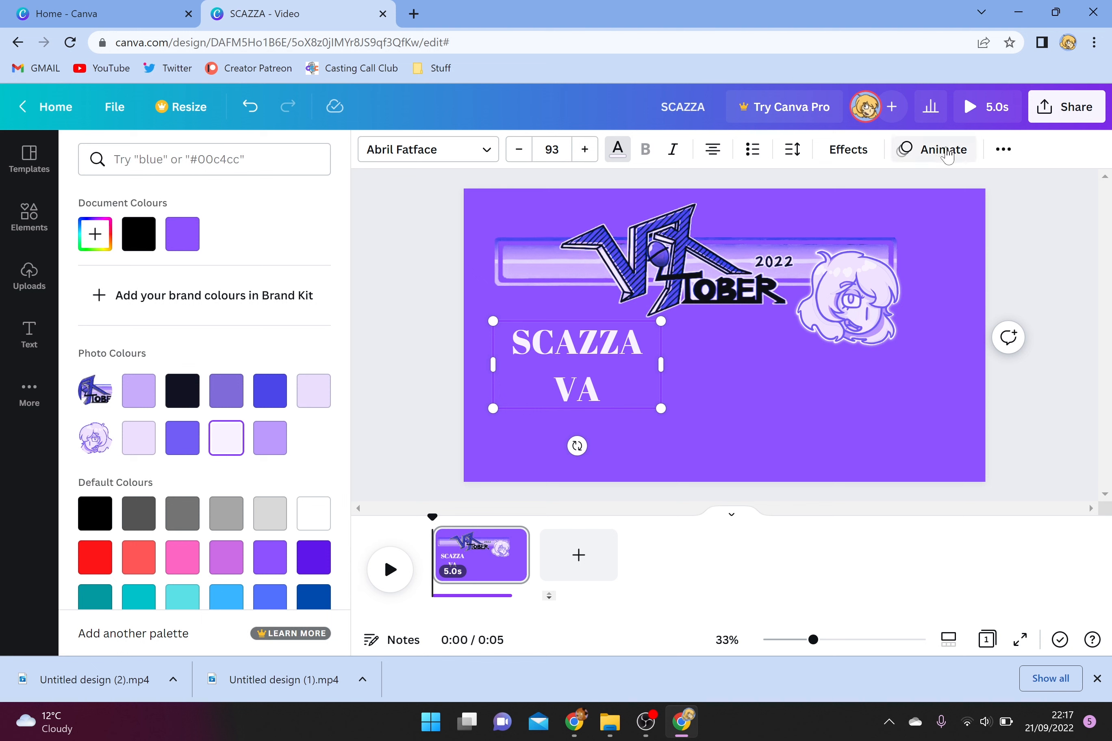
Step: Give the heading the Glitch text effect, after trying Neon, and apply the Wipe text animation
click(851, 151)
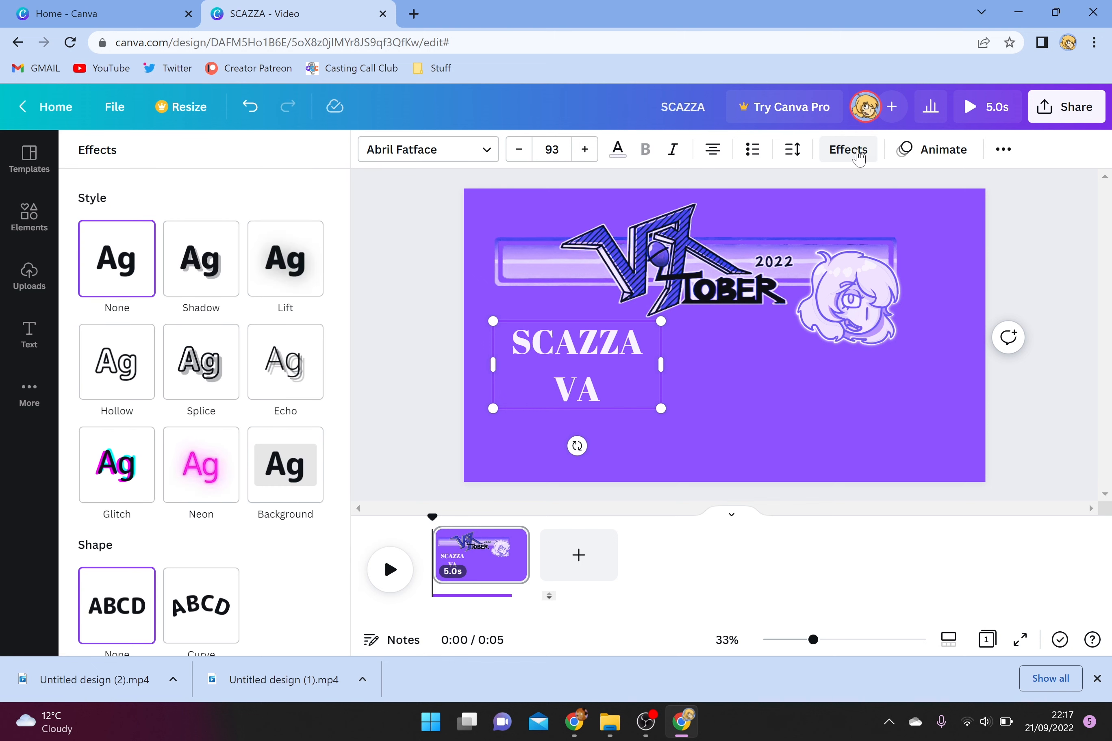
click(217, 479)
click(125, 475)
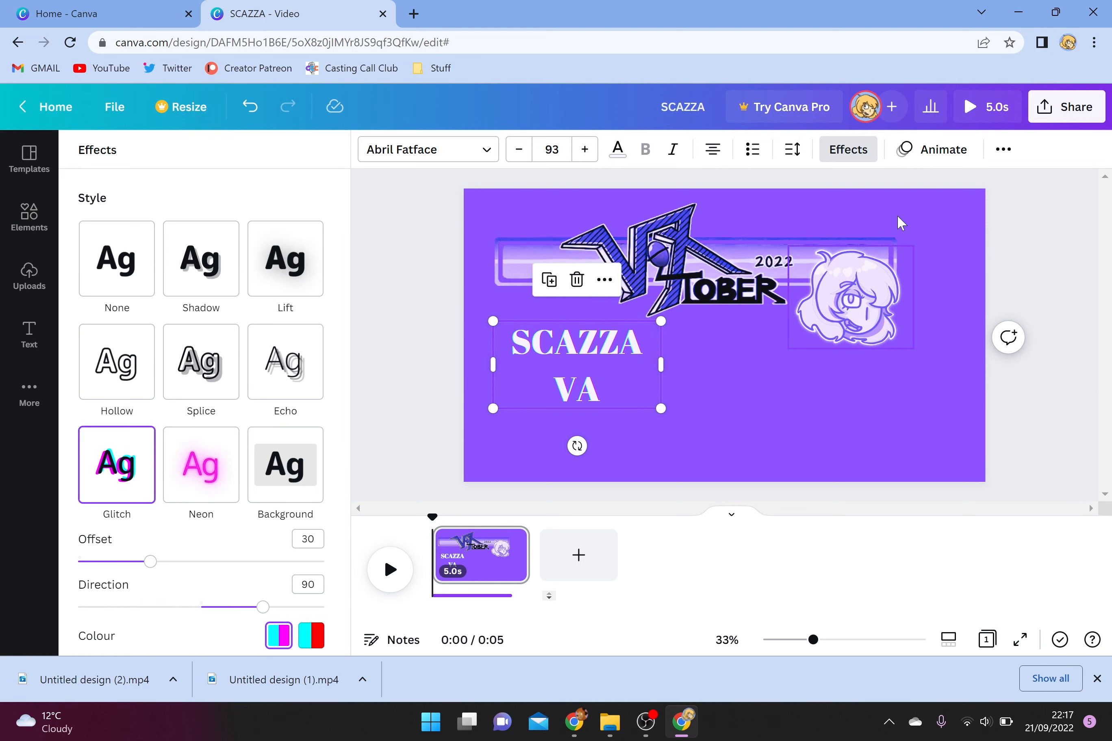
click(940, 158)
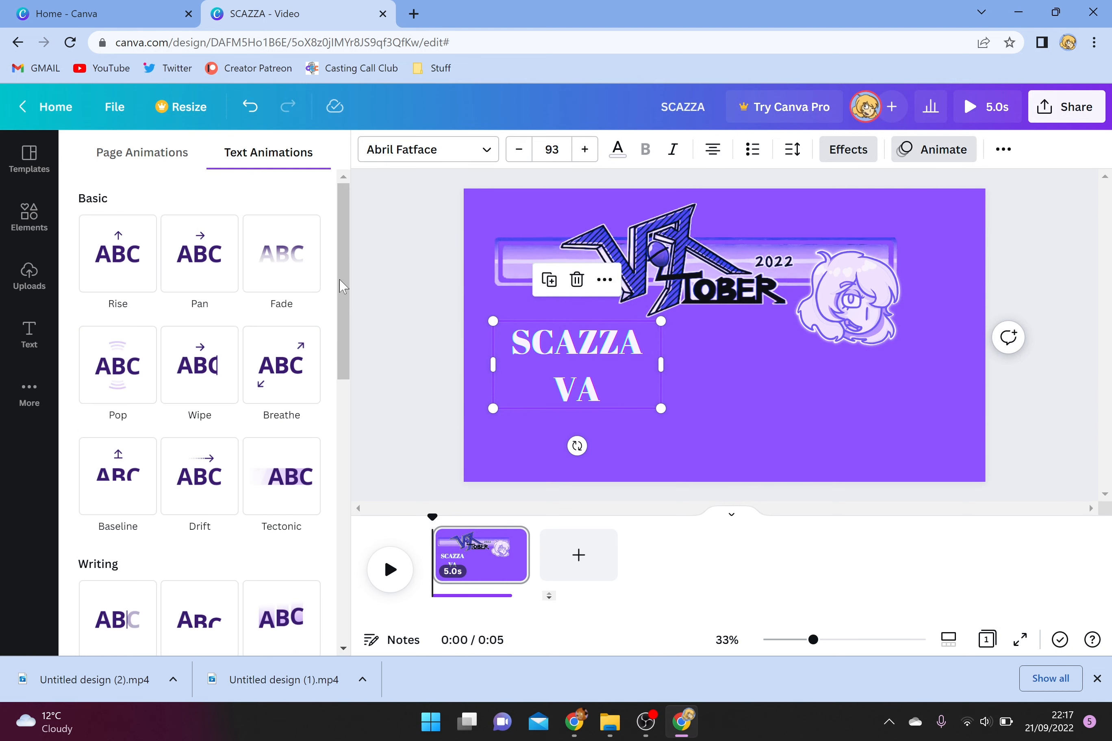
click(200, 393)
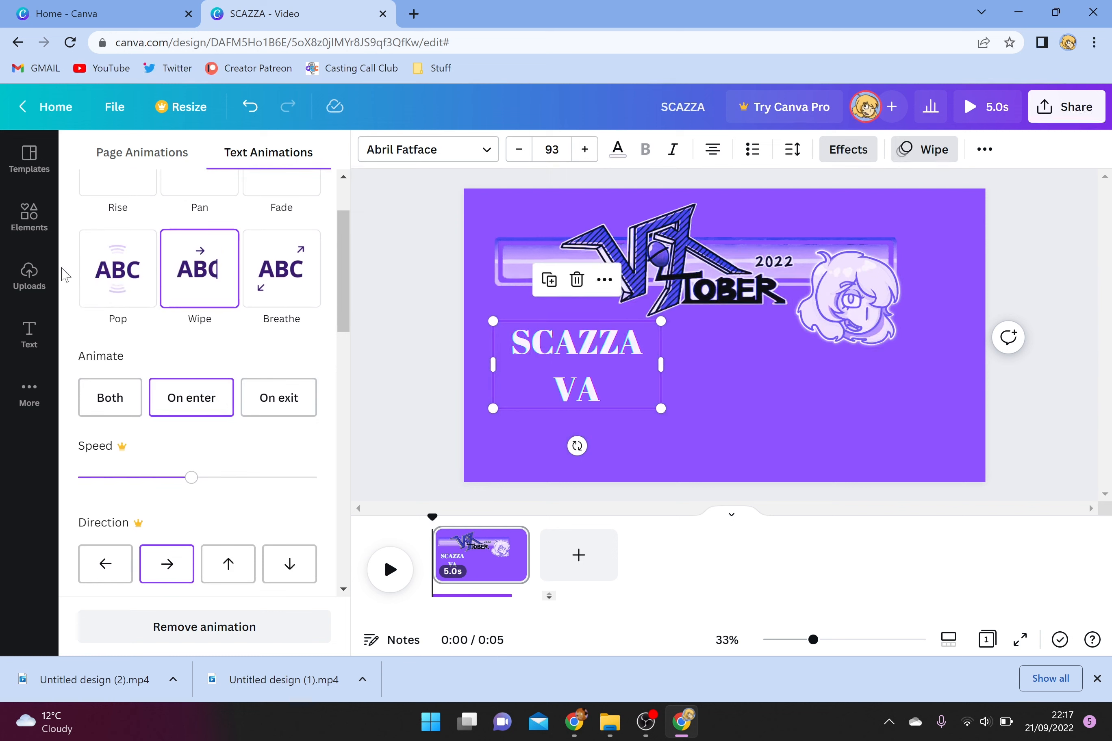
Step: Place the rounded-bar sound wave graphic from the elements results beside the SCAZZA VA heading, below the banner
click(32, 237)
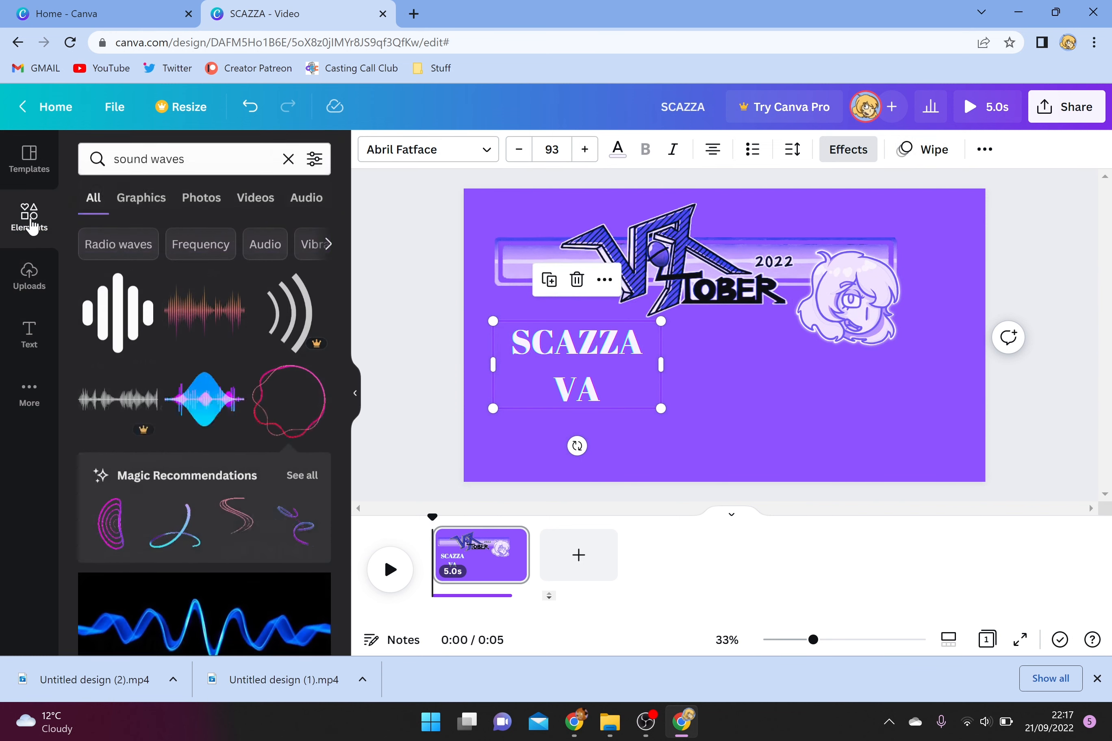
scroll(330, 353, down, 8)
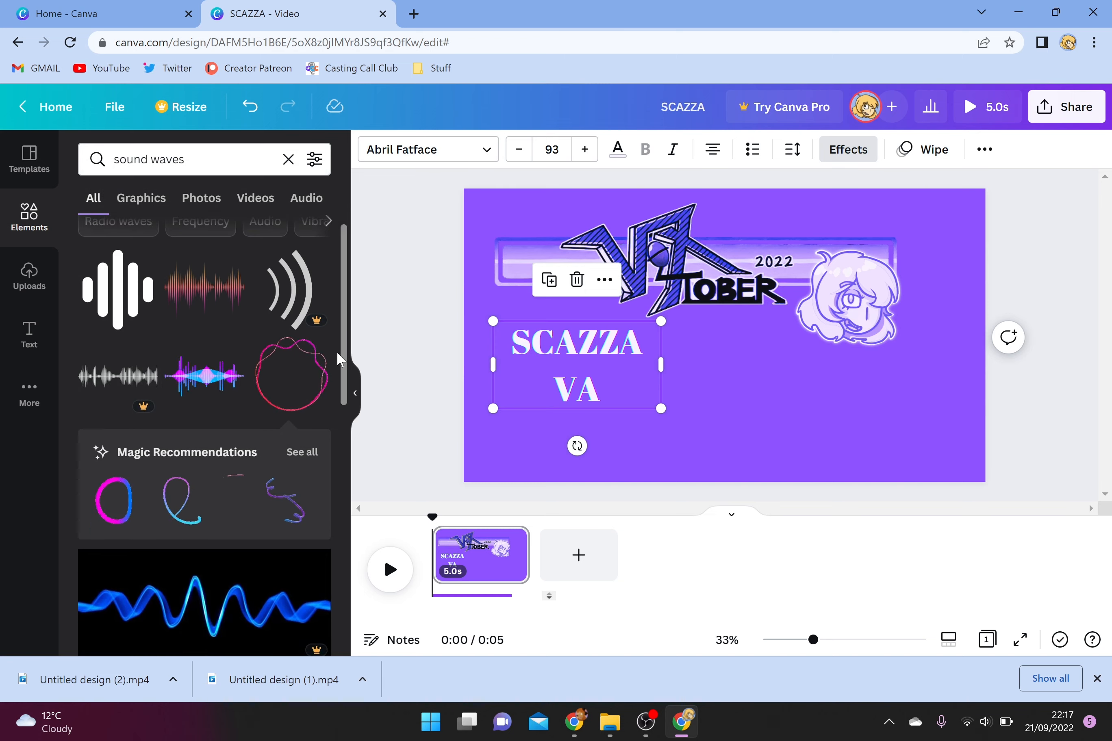
scroll(319, 354, up, 8)
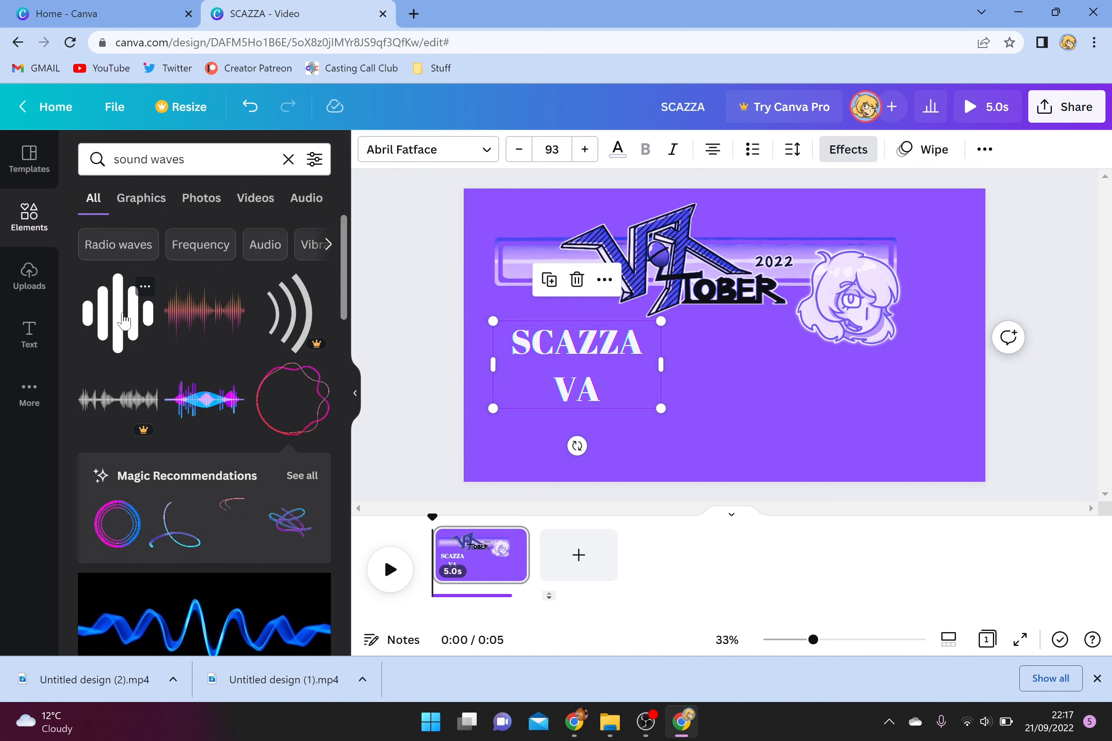
drag(120, 316, 733, 356)
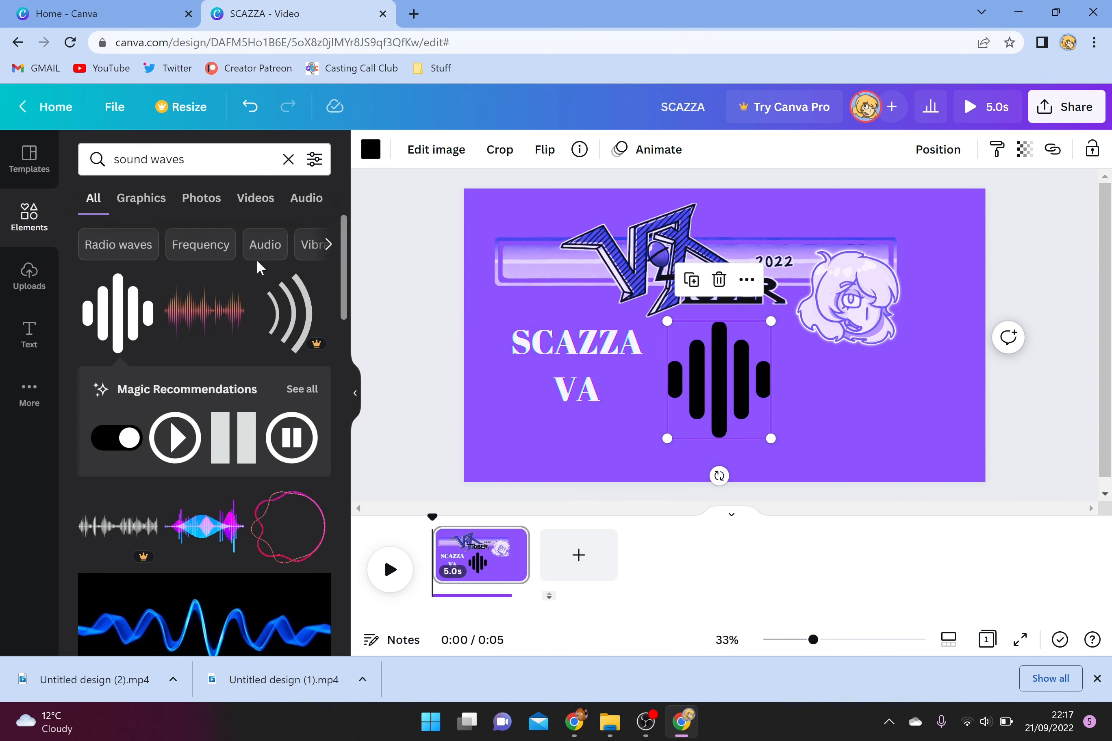
Step: Recolour the bar sound wave, after trying turquoise, with the lilac swatch from the character head's photo colours
click(370, 149)
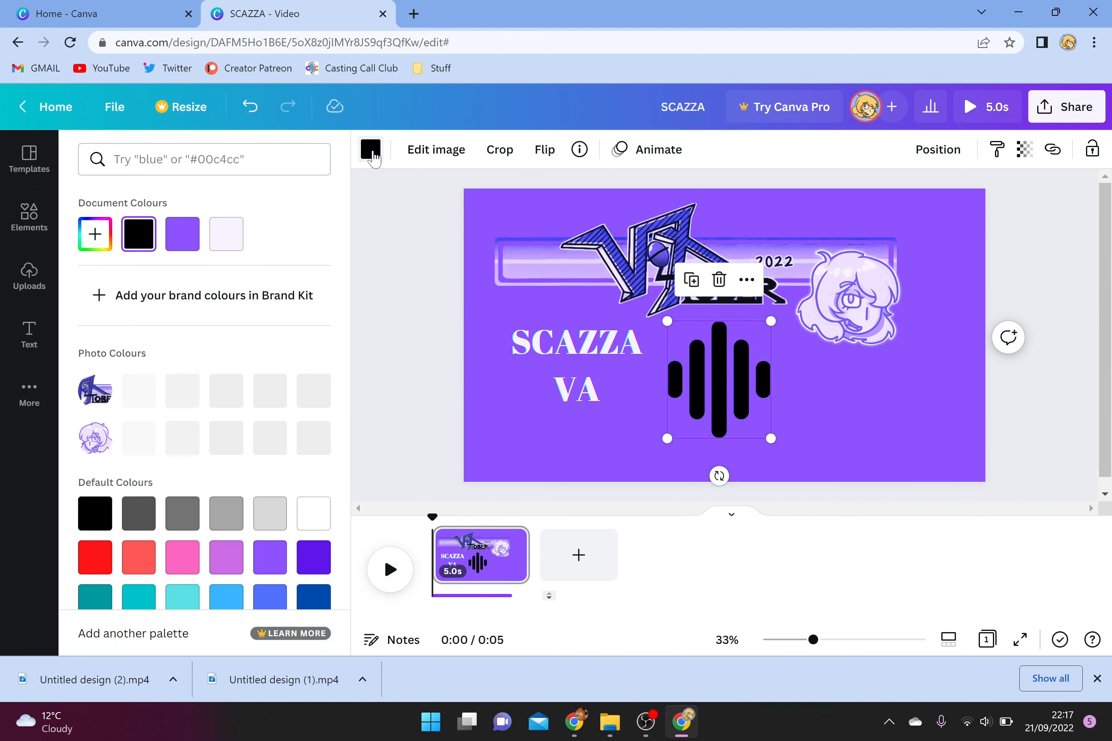
click(181, 573)
click(192, 605)
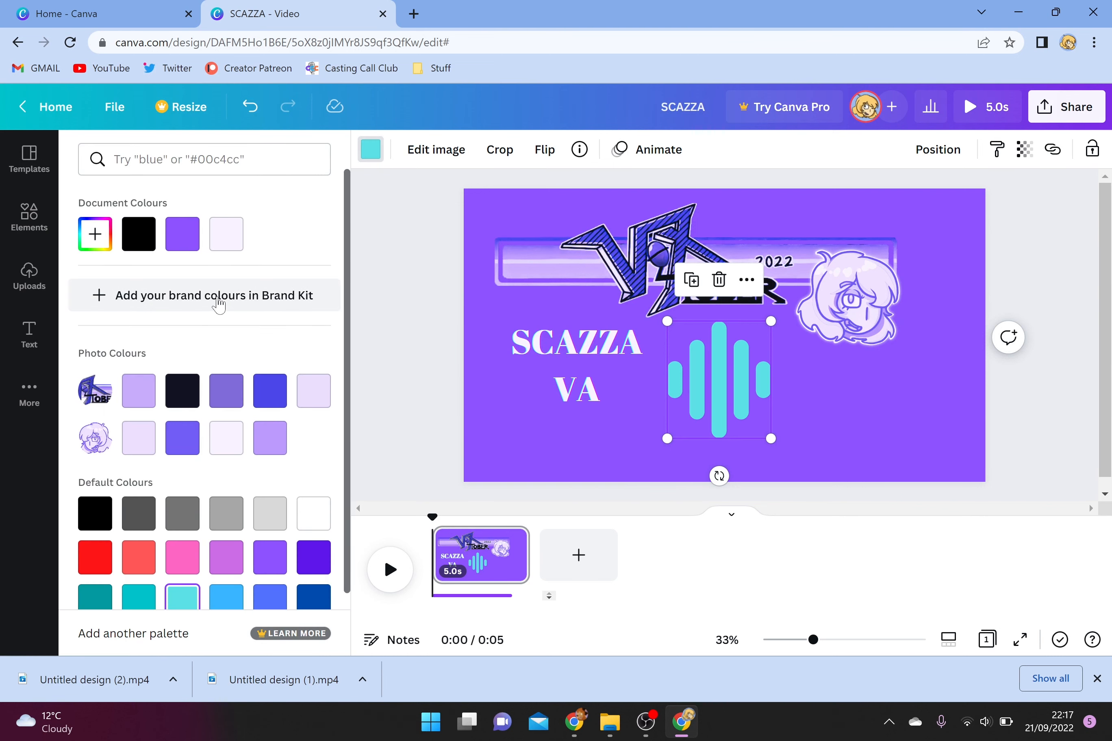
click(269, 437)
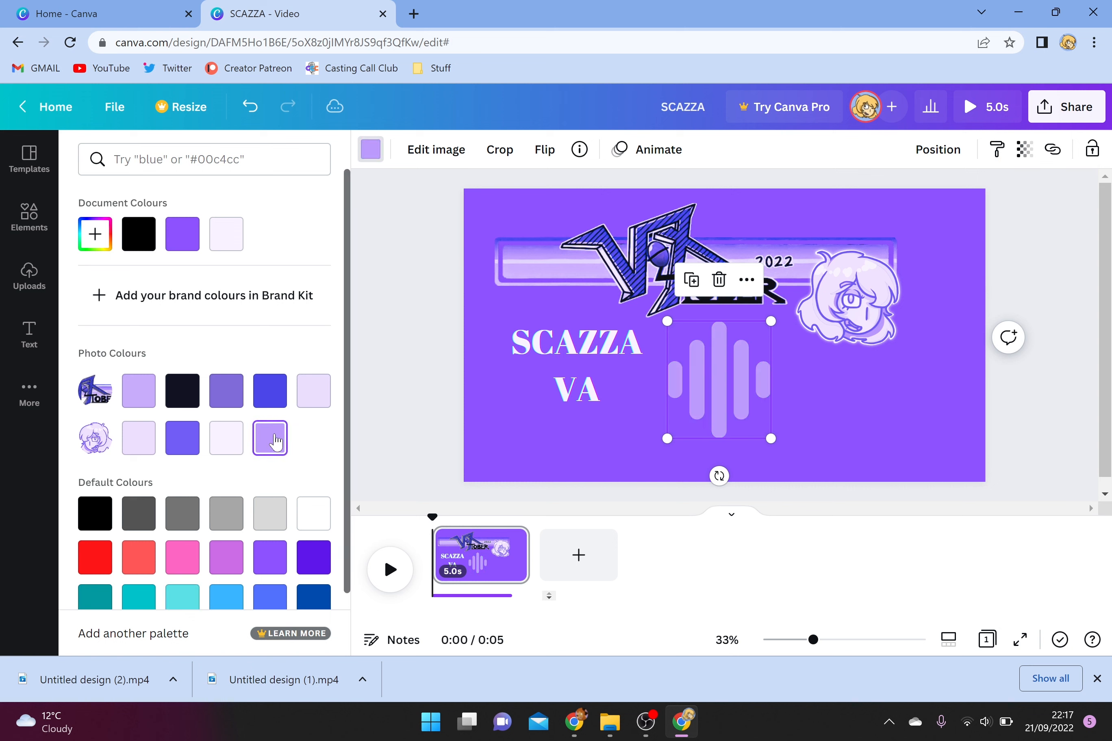
Step: Add the animated blue and magenta sound wave, shrink it and place it below the character head
click(29, 216)
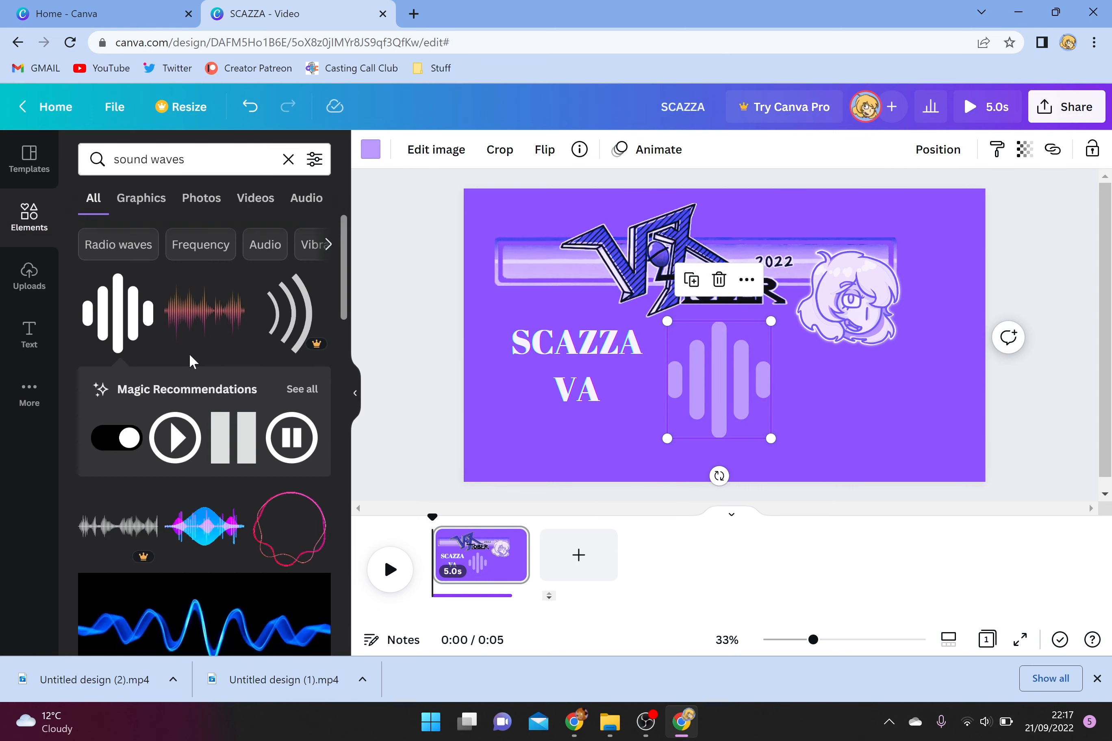
click(216, 536)
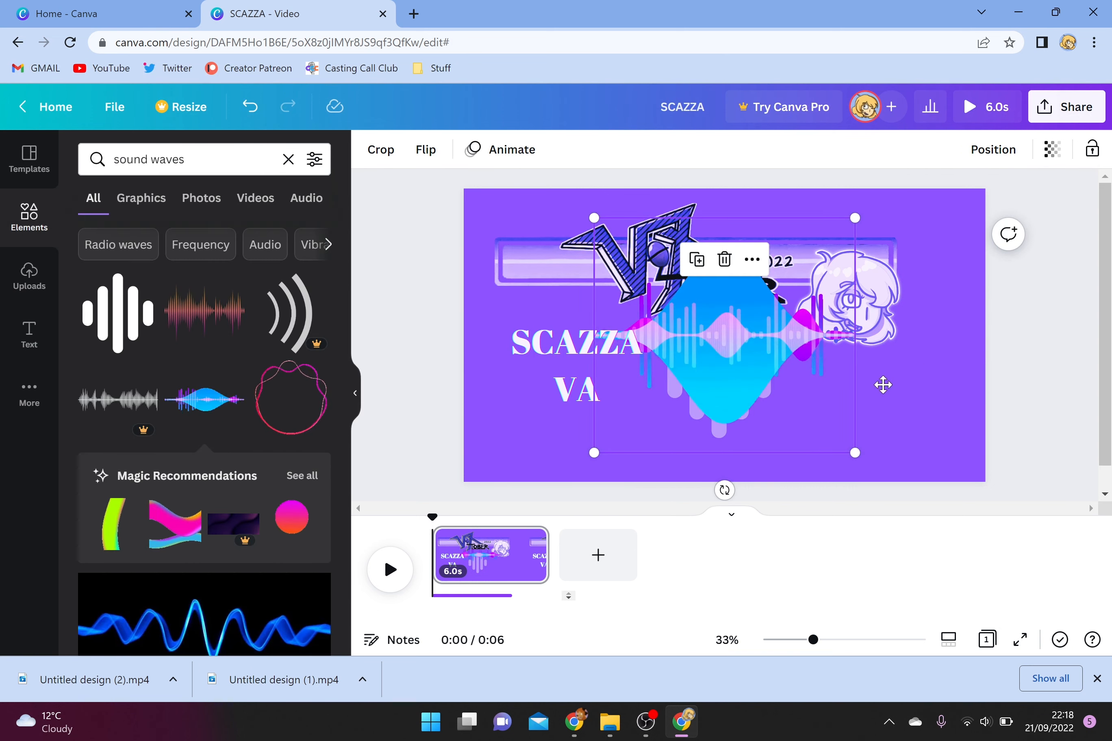
drag(785, 327, 963, 385)
drag(770, 275, 814, 349)
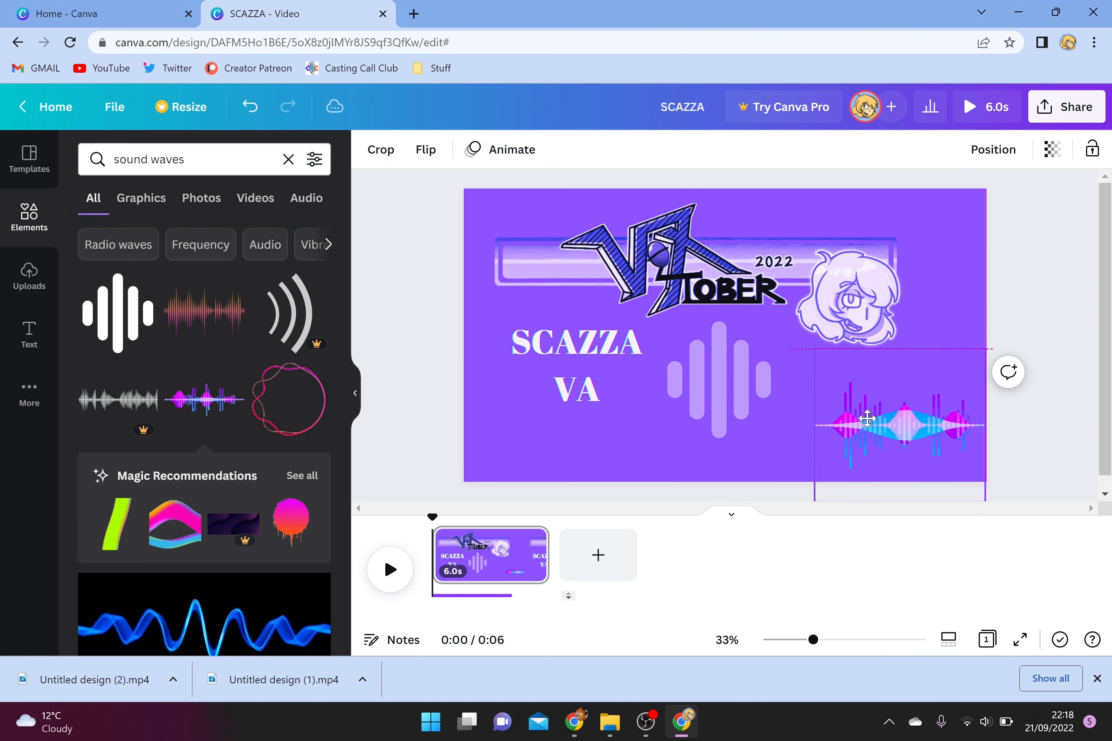
drag(866, 419, 838, 398)
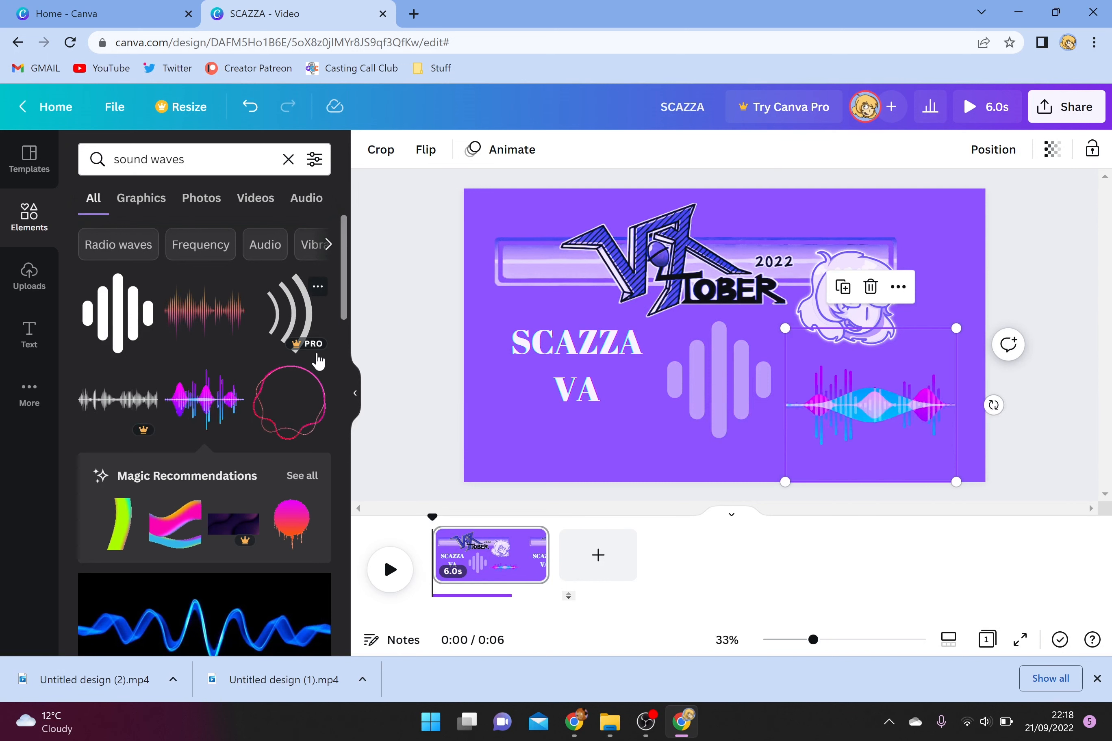
Step: Add the animated pink circular wave, resize it and centre it around the SCAZZA VA heading
click(301, 416)
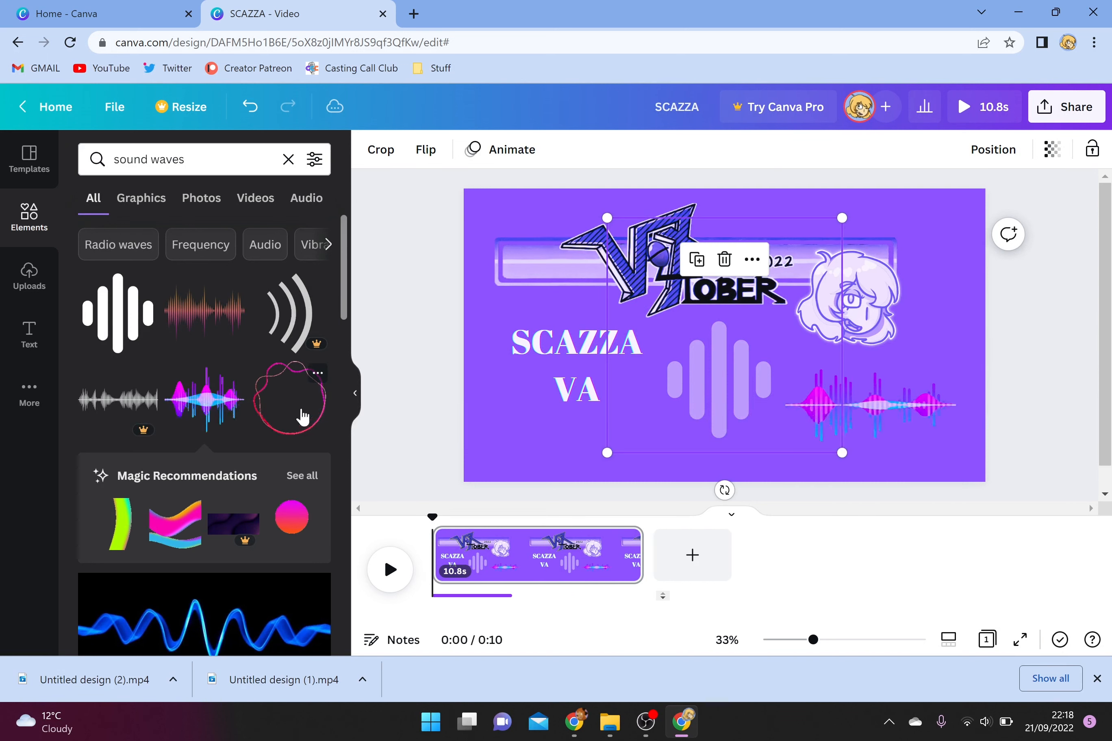
drag(753, 249, 654, 266)
drag(461, 232, 490, 267)
drag(670, 313, 648, 302)
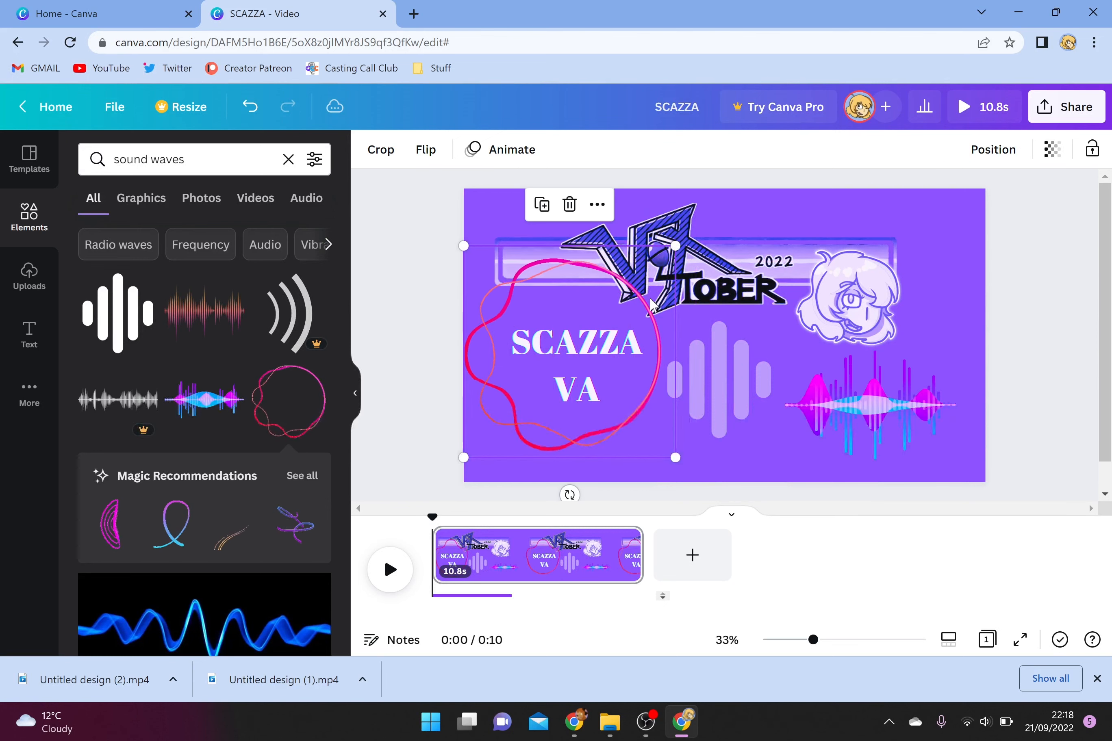
Step: Search the elements for microphone and place the vintage microphone graphic in dark blue over the lilac sound wave bars
click(288, 159)
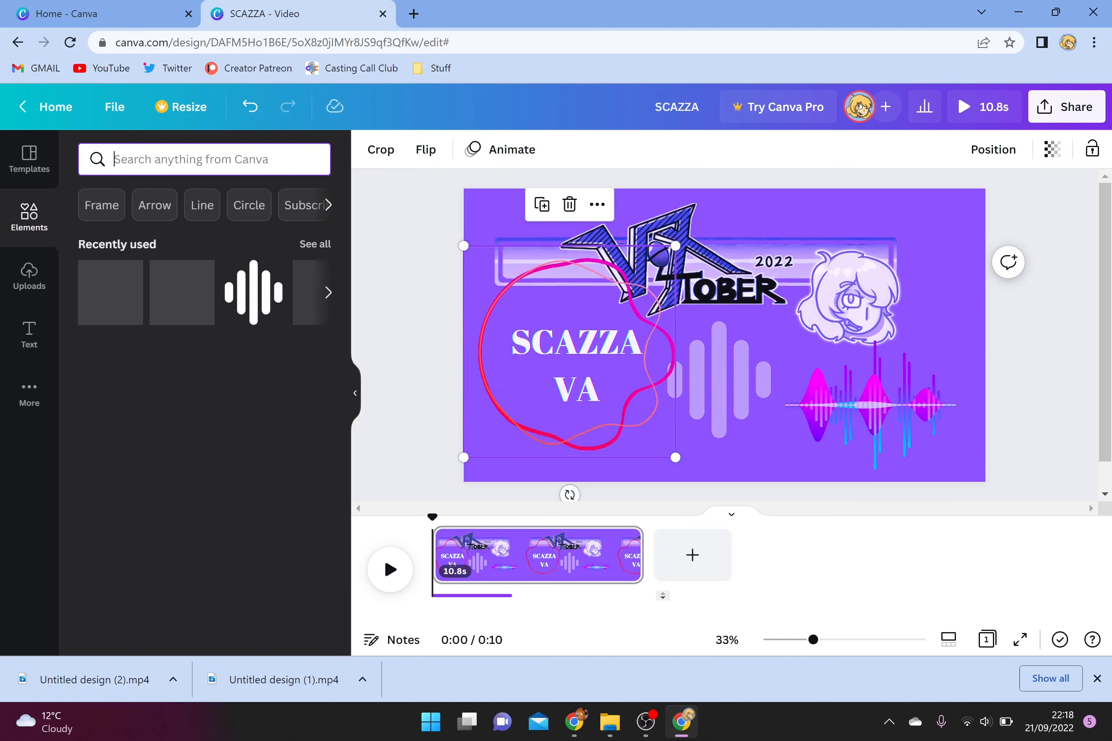
text(micro)
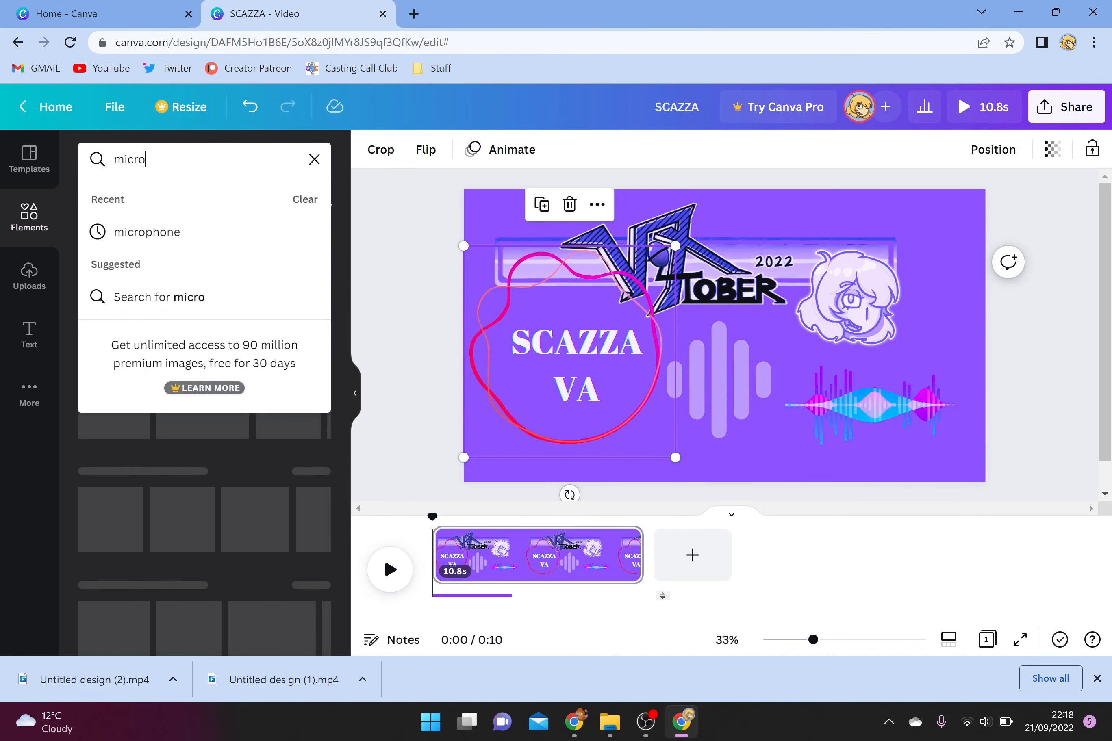
click(108, 225)
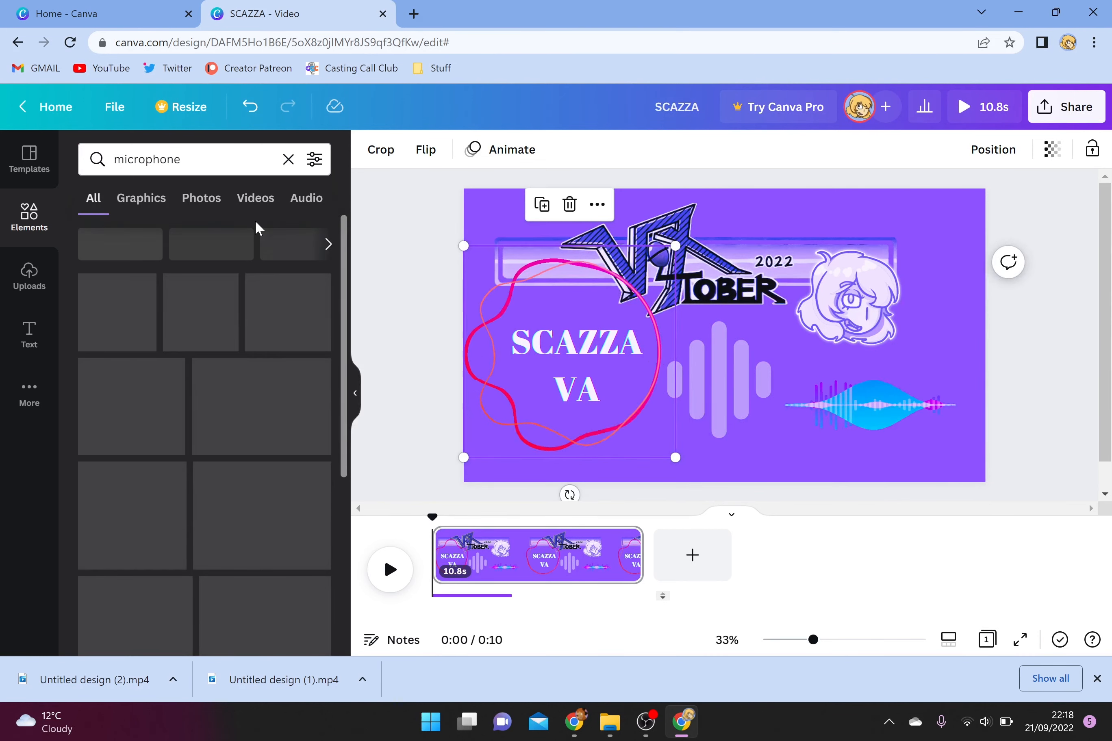
click(135, 214)
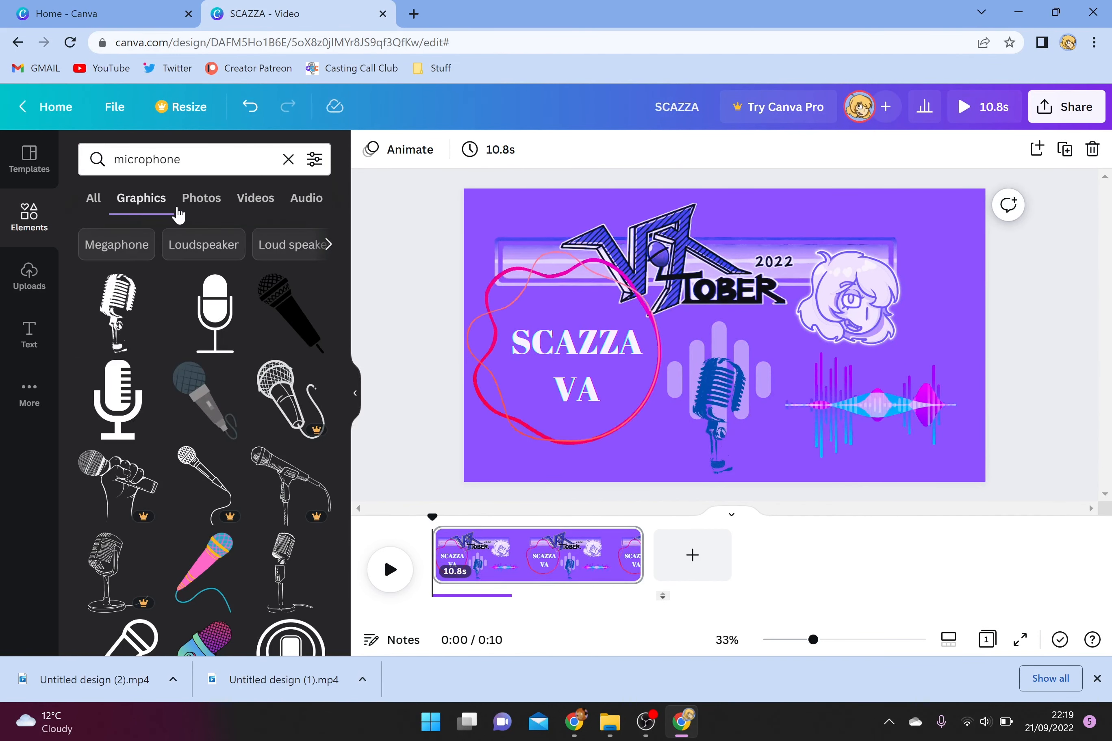
Step: Browse the photo, video and audio results for microphone and preview the Microphone Stand 1 sound
click(199, 207)
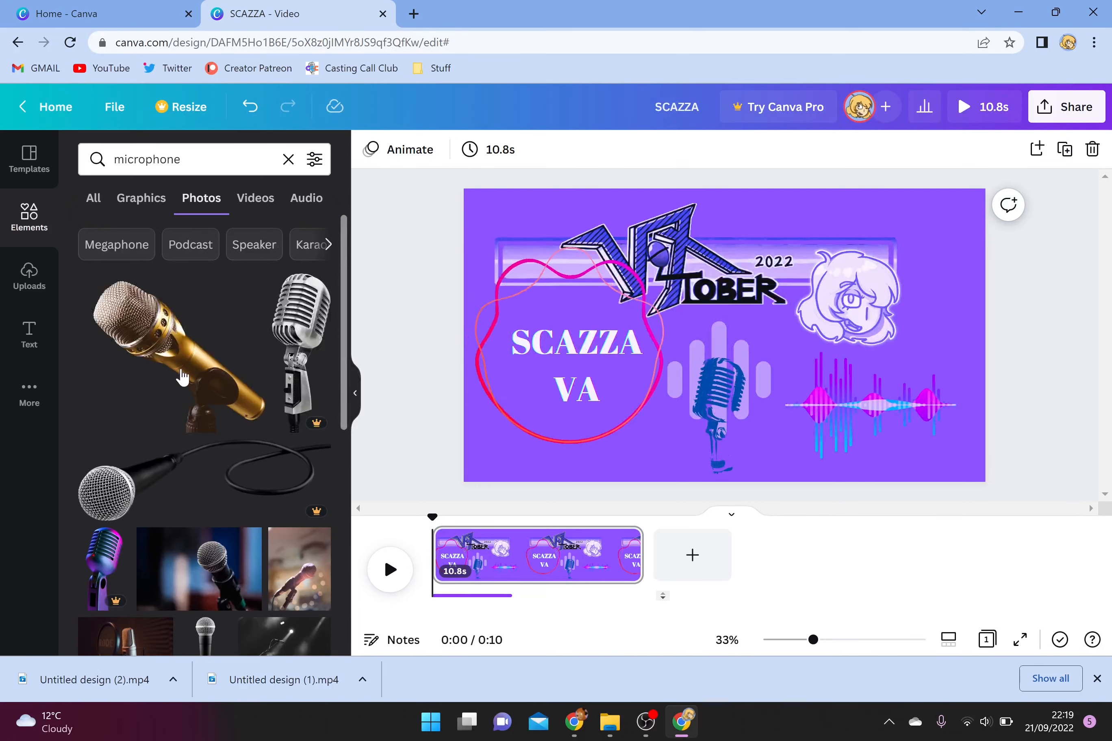
drag(344, 284, 356, 215)
click(265, 199)
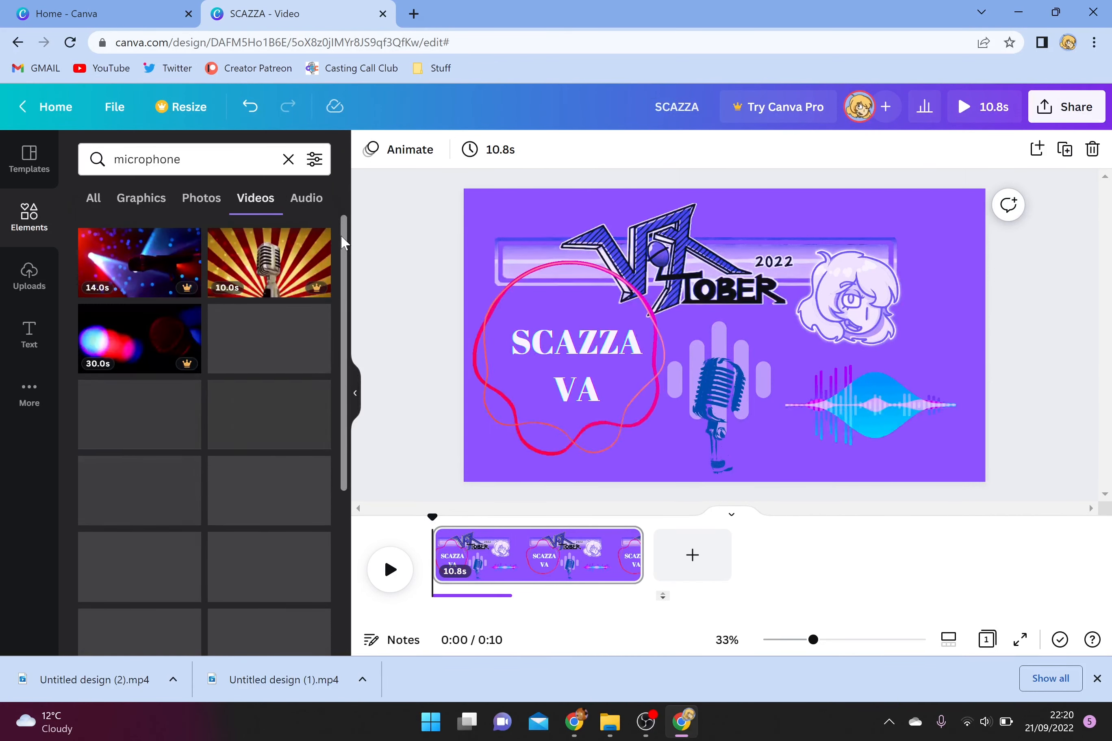
drag(344, 243, 335, 177)
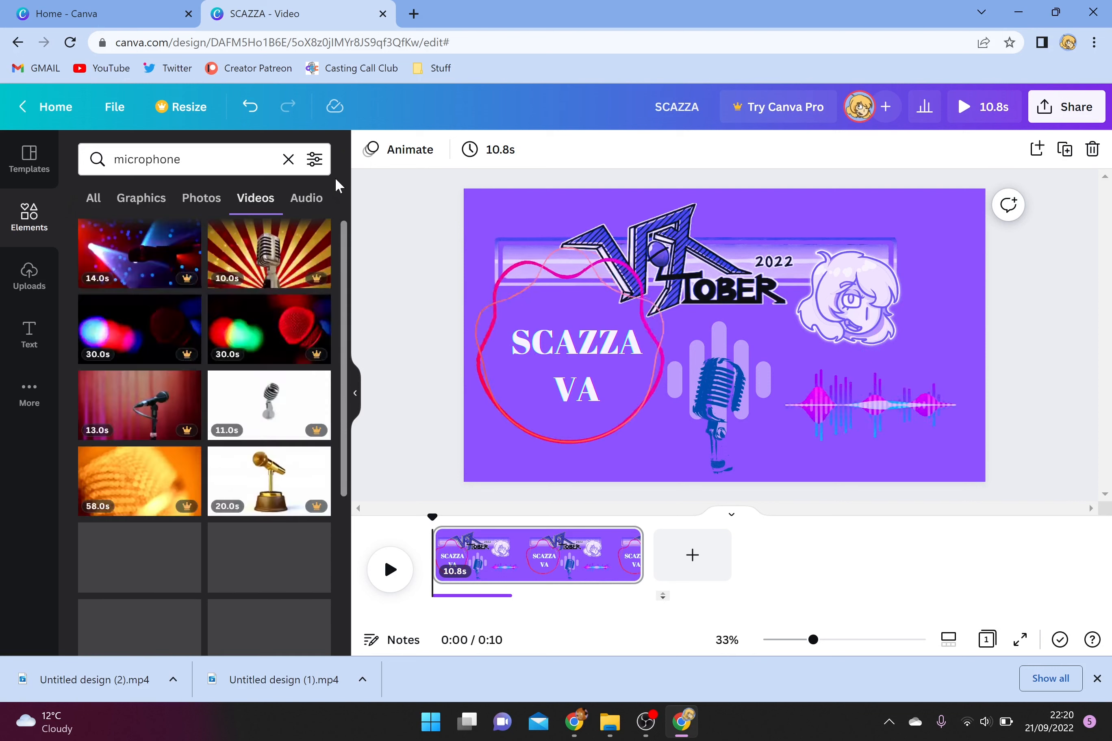
click(316, 200)
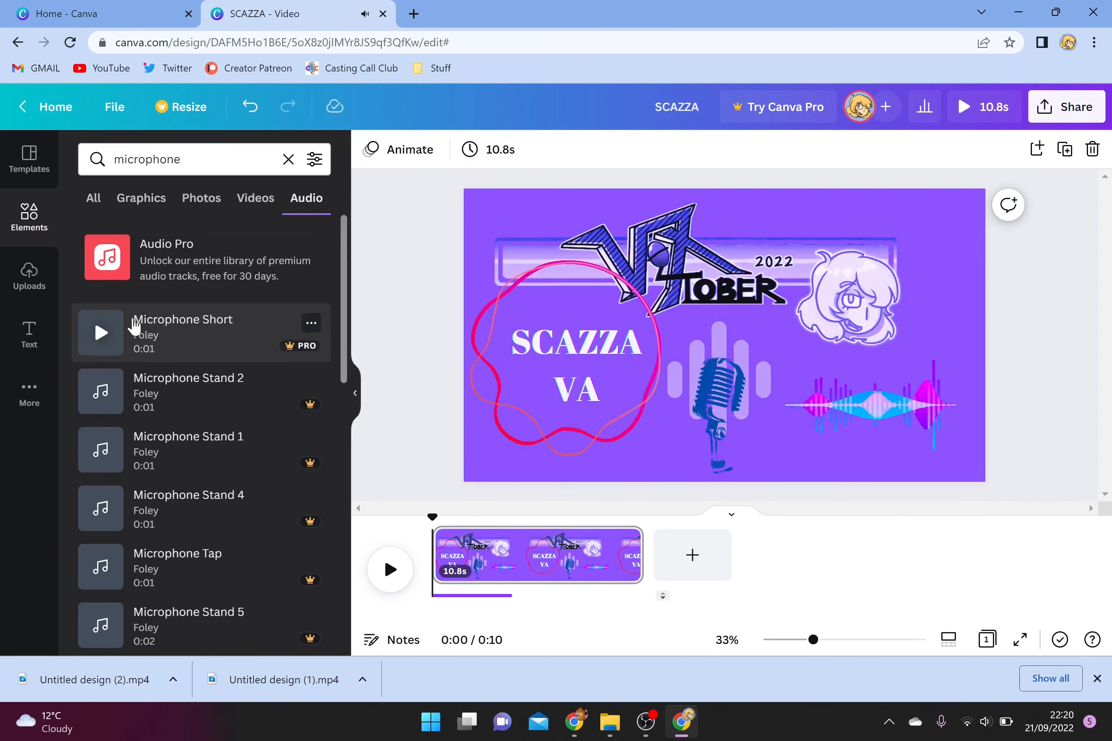
click(99, 452)
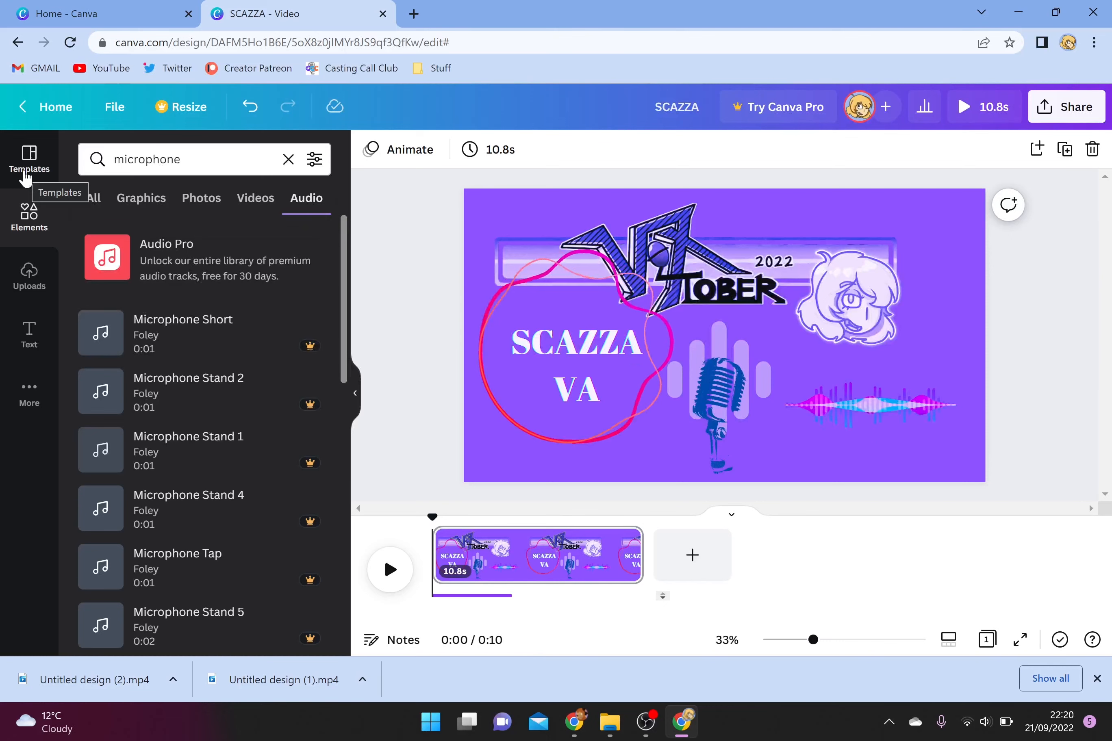
Step: Add a second page, apply the Thanks for Watching page of the Gradient Rainbow Fun Kids YouTube Video Outro template and preview it
click(24, 174)
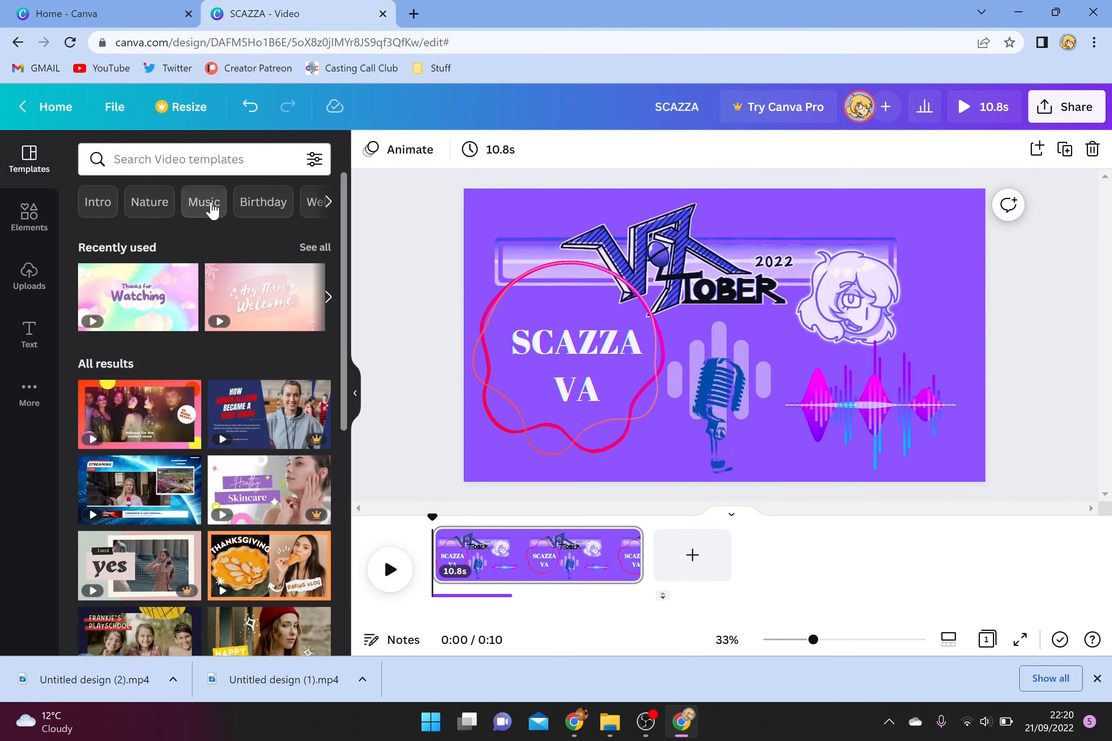
scroll(330, 401, down, 6)
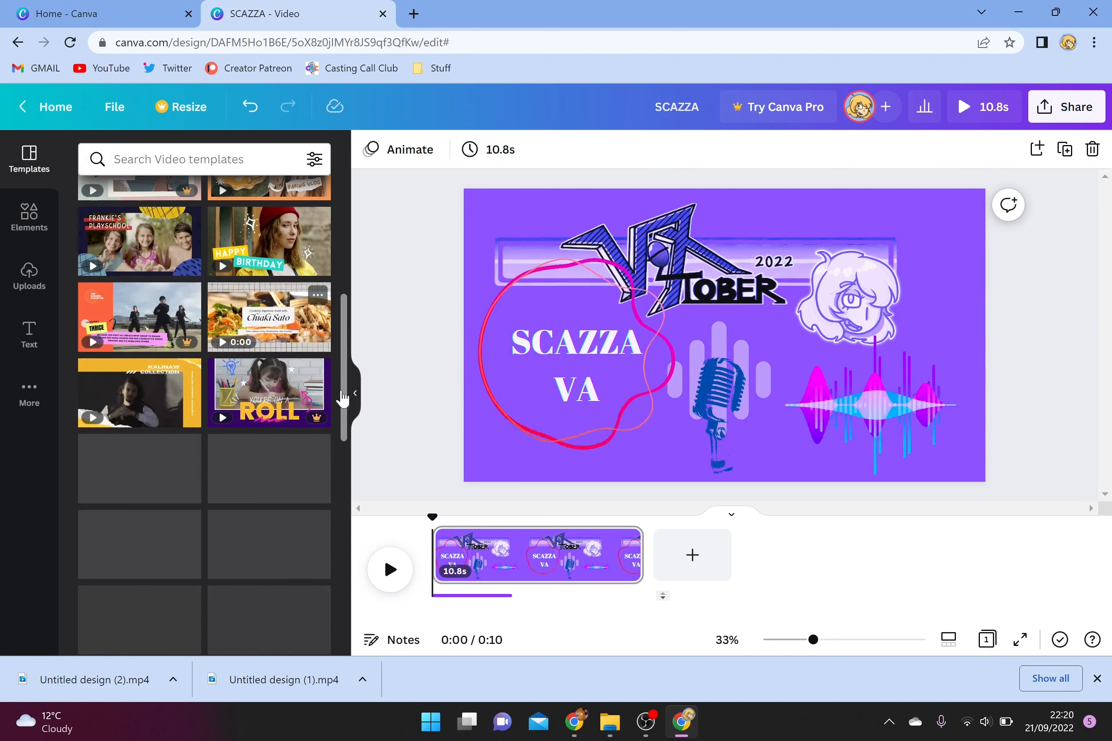
scroll(342, 183, up, 6)
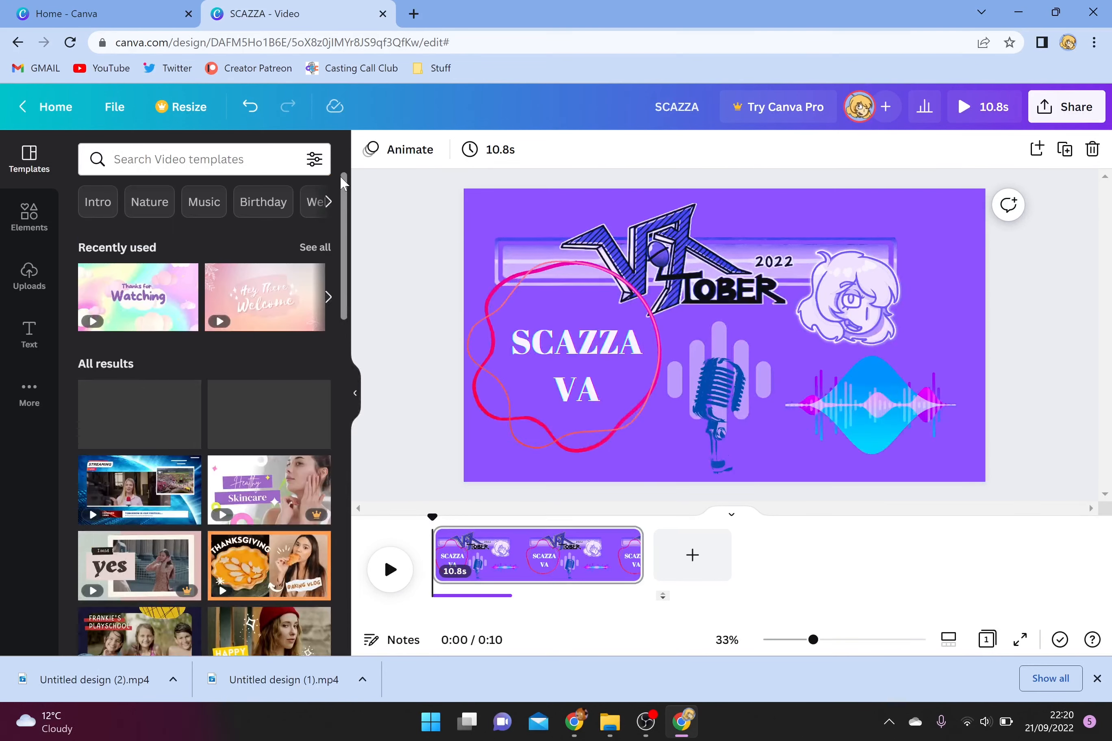
click(695, 558)
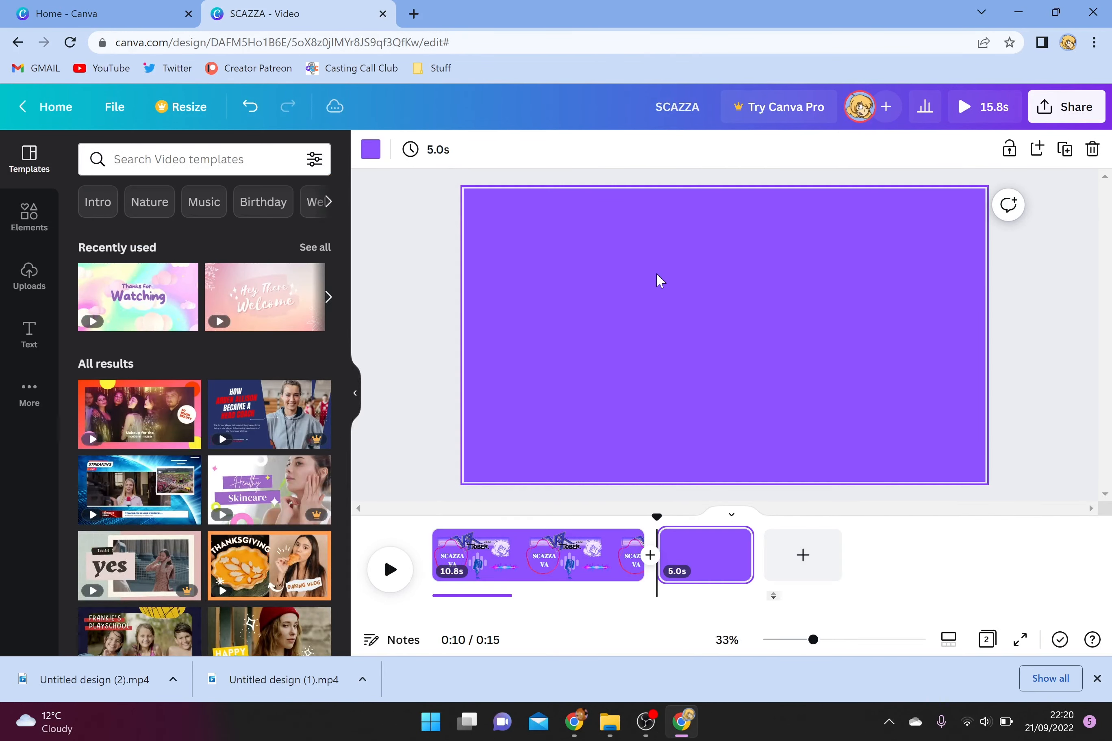
click(154, 317)
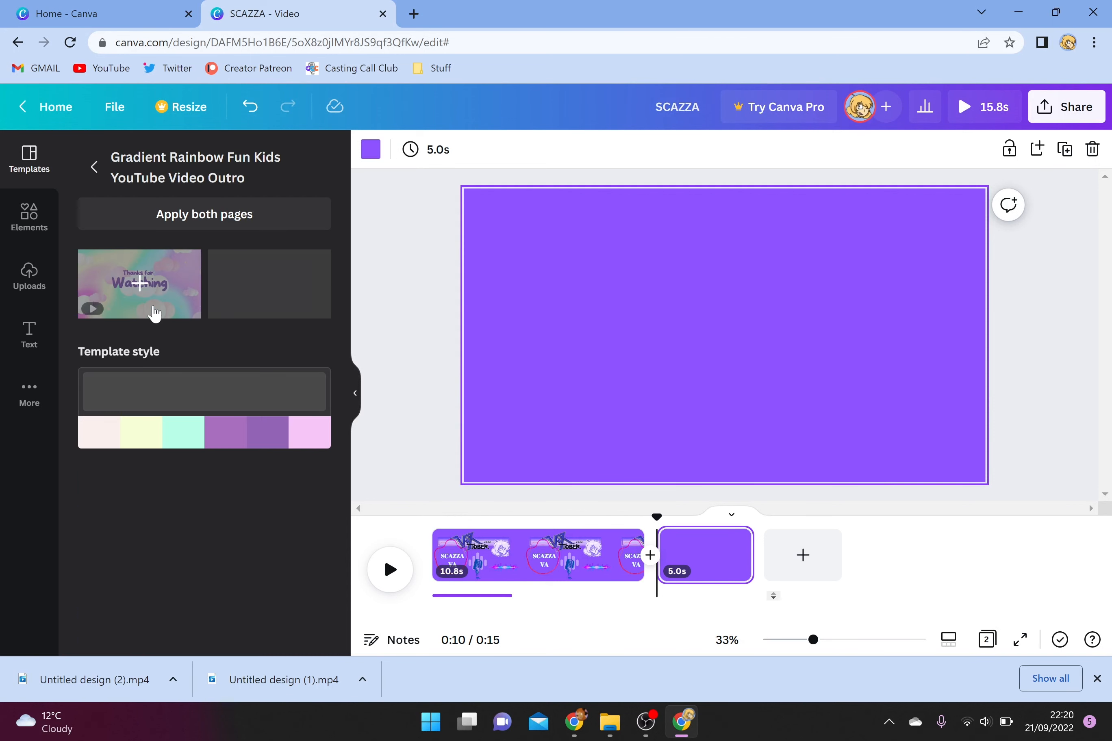
click(154, 313)
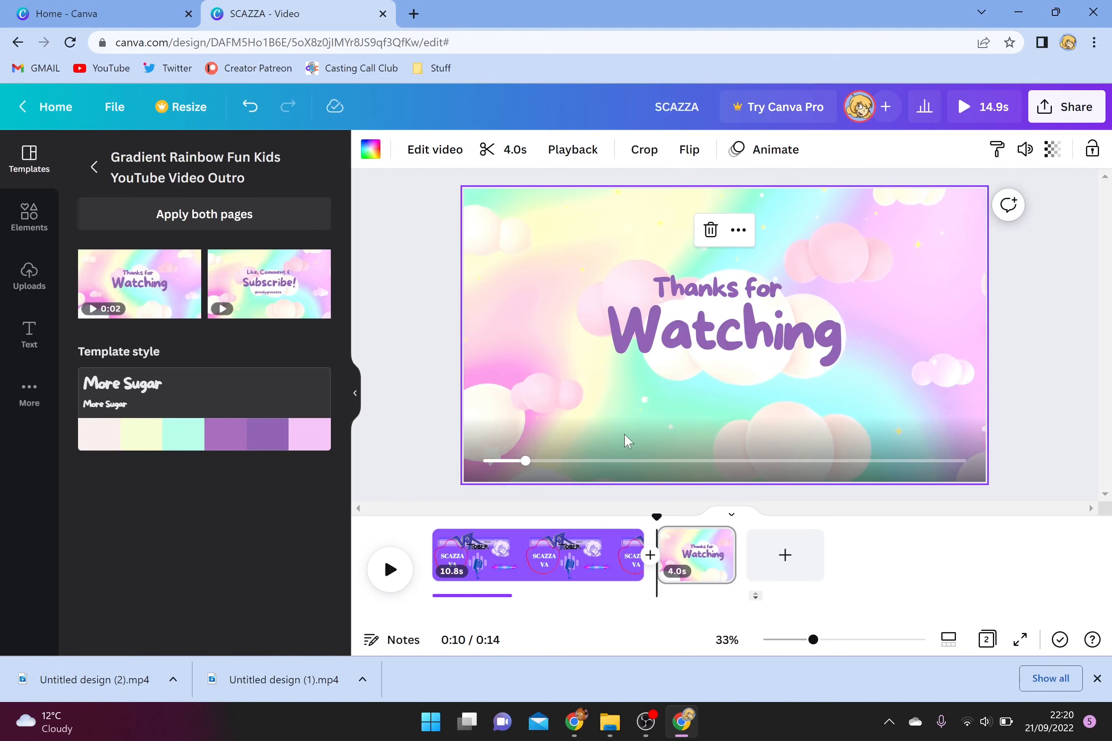
click(407, 579)
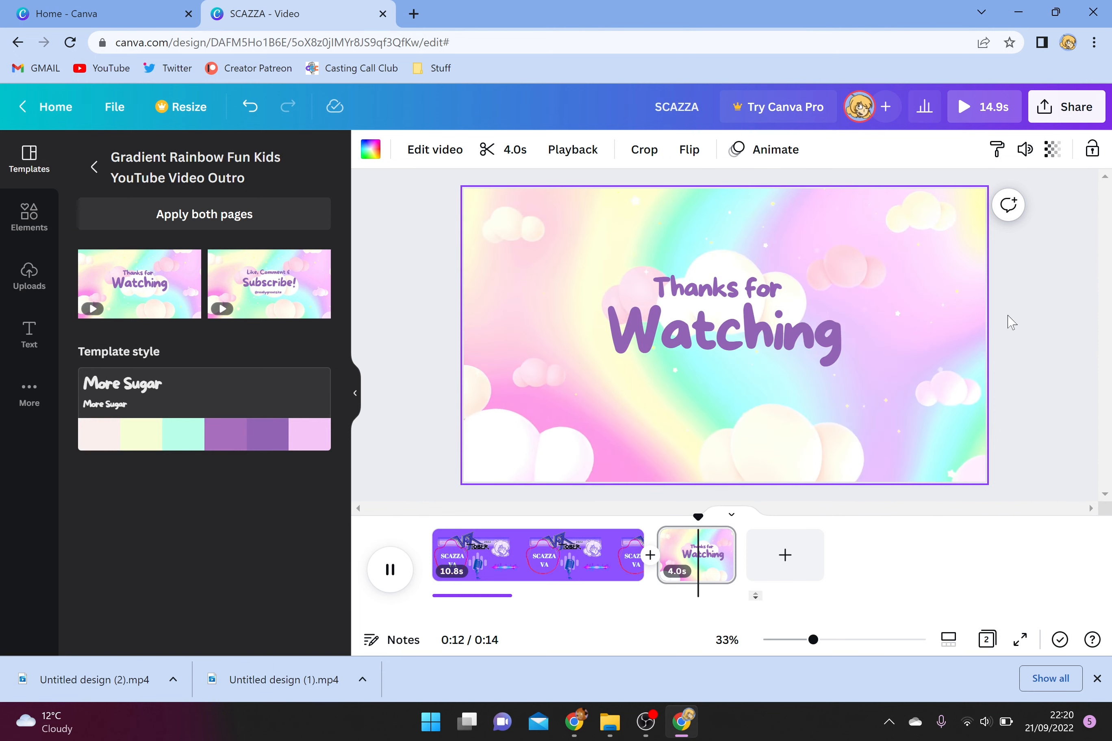
Step: Replace the word "Watching" on the second page with "VOXTOBER"
click(707, 300)
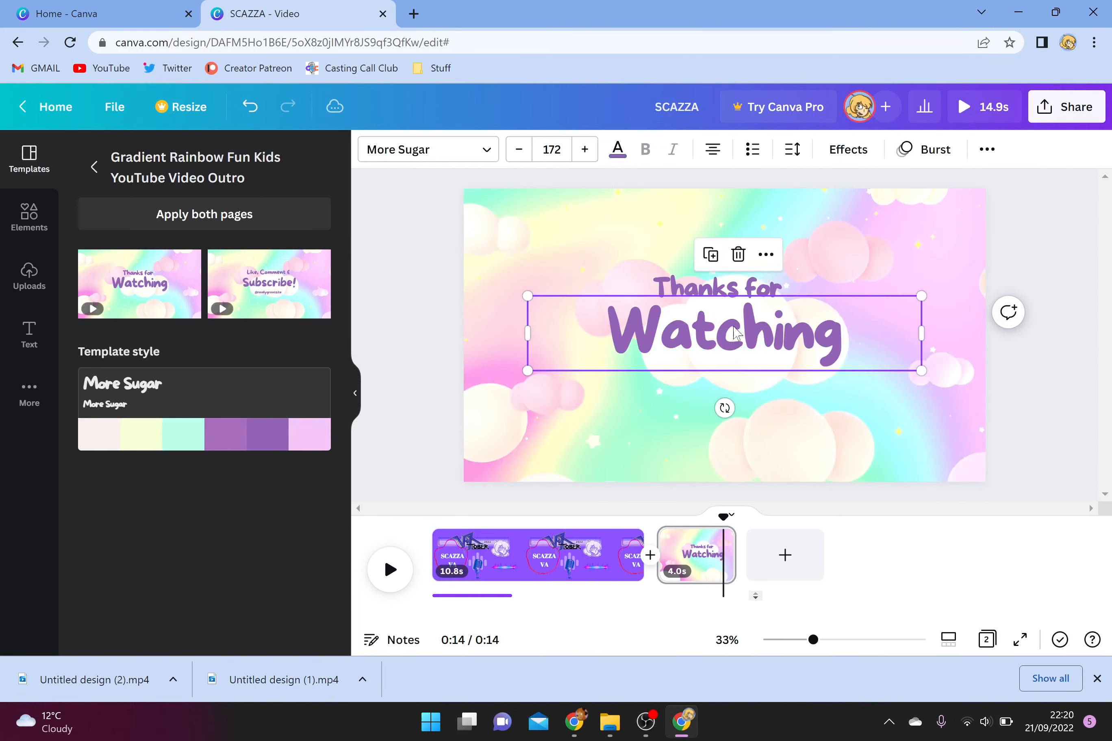
double_click(706, 299)
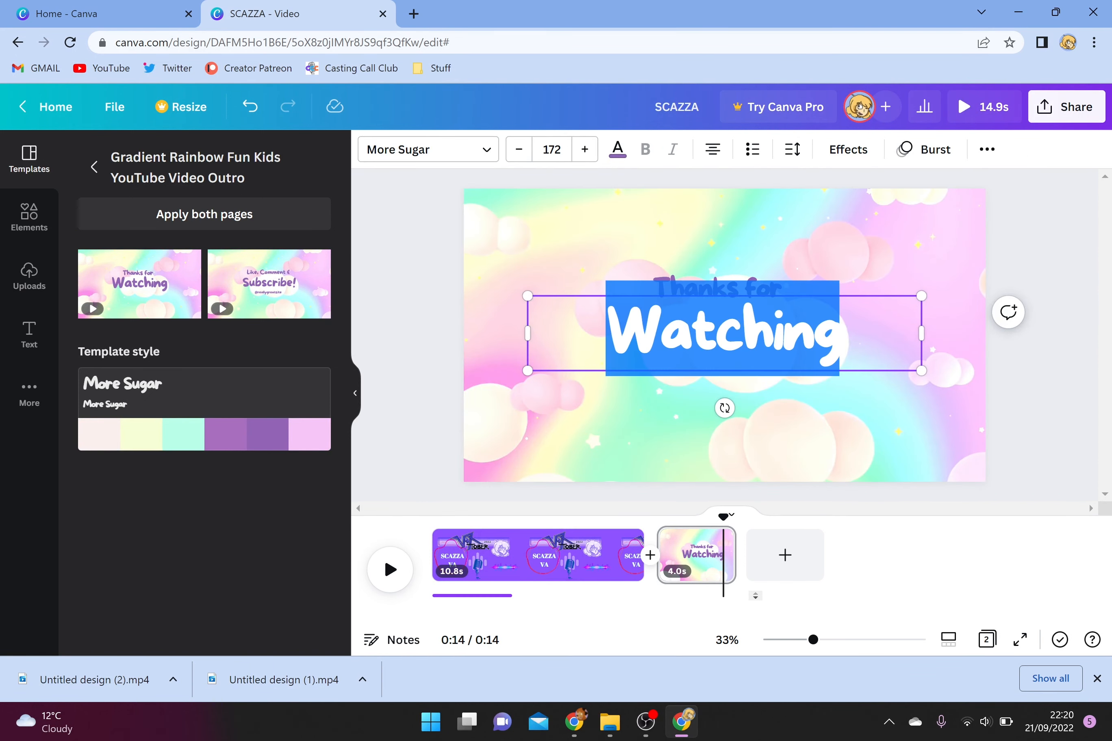
text(VOXTOBER)
key(ctrl+a)
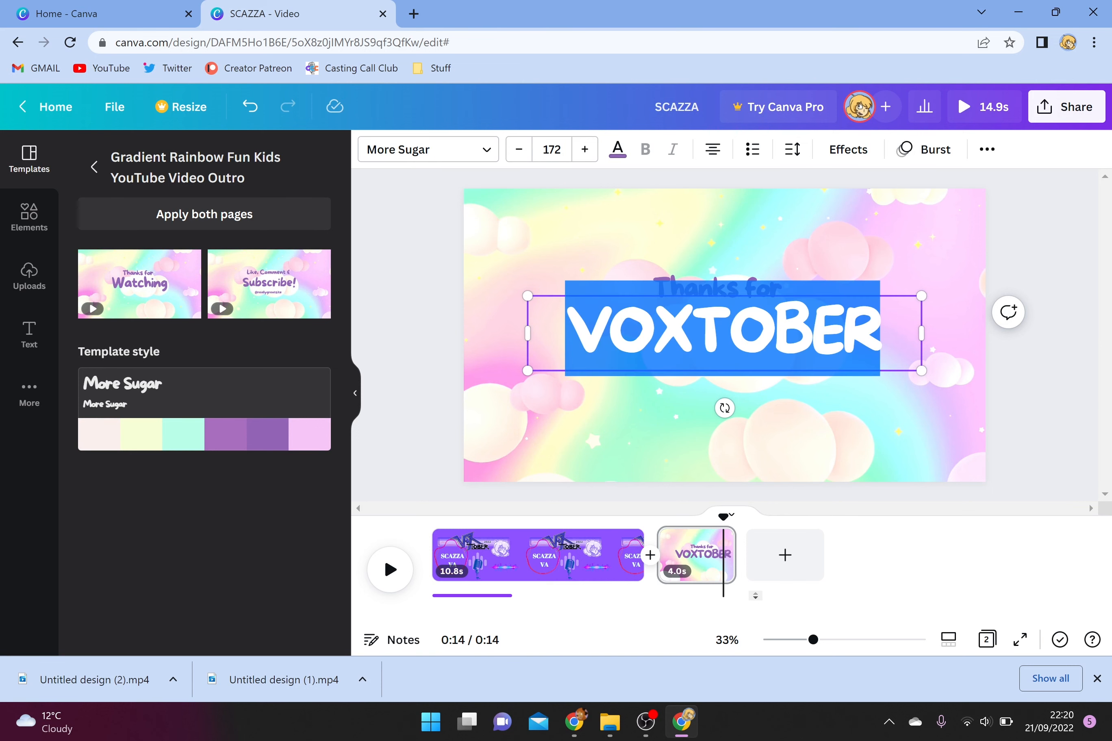
Step: Change the "Thanks for" line above VOXTOBER to "WEEK 1"
click(765, 288)
click(772, 287)
text(WEEK )
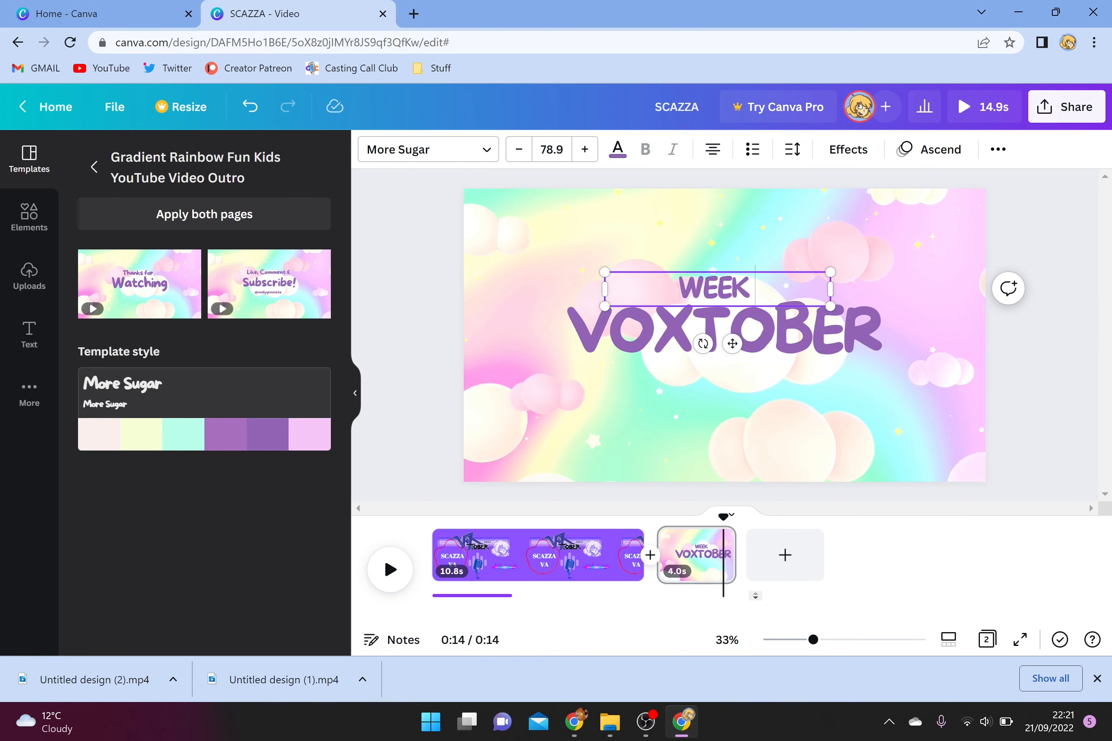
text(1)
click(950, 380)
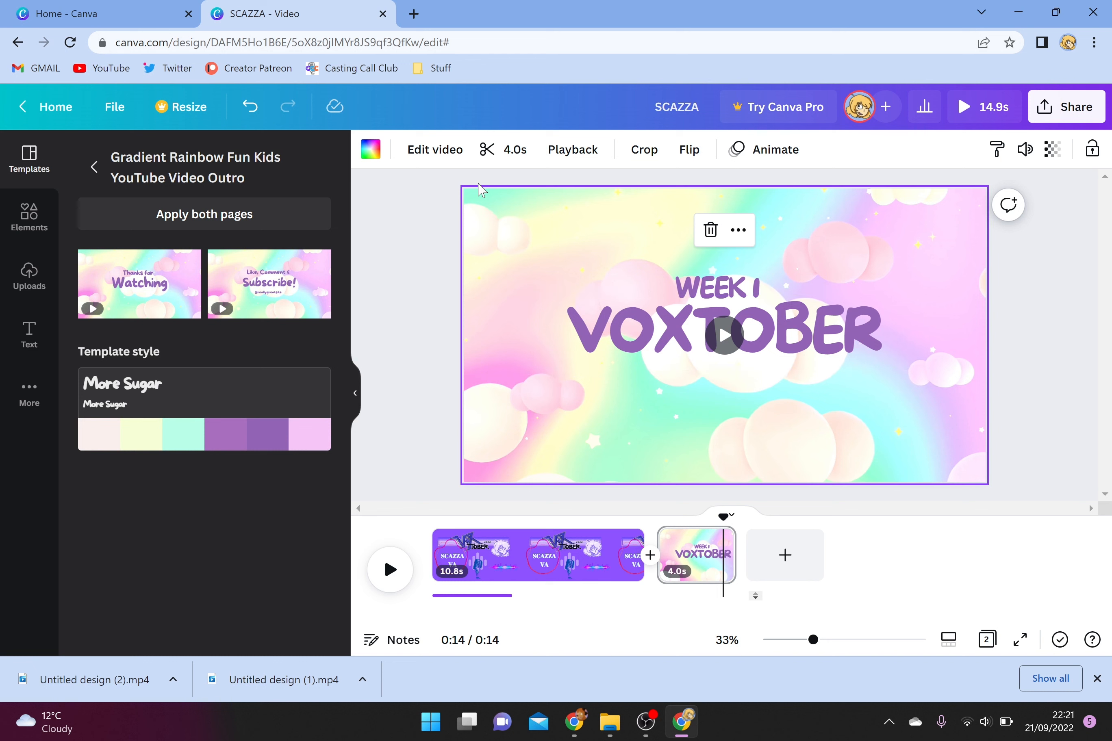
Step: Browse the Music video templates and add the MUSIC Jazz Channels template as a new page
click(615, 343)
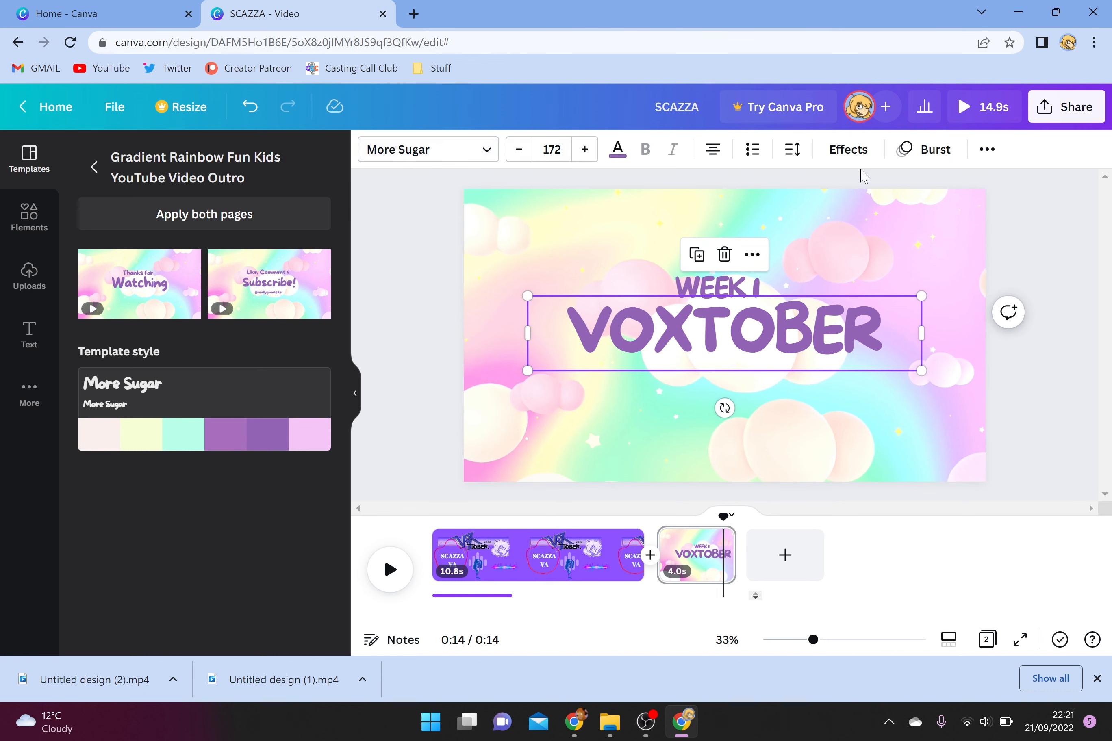
click(94, 167)
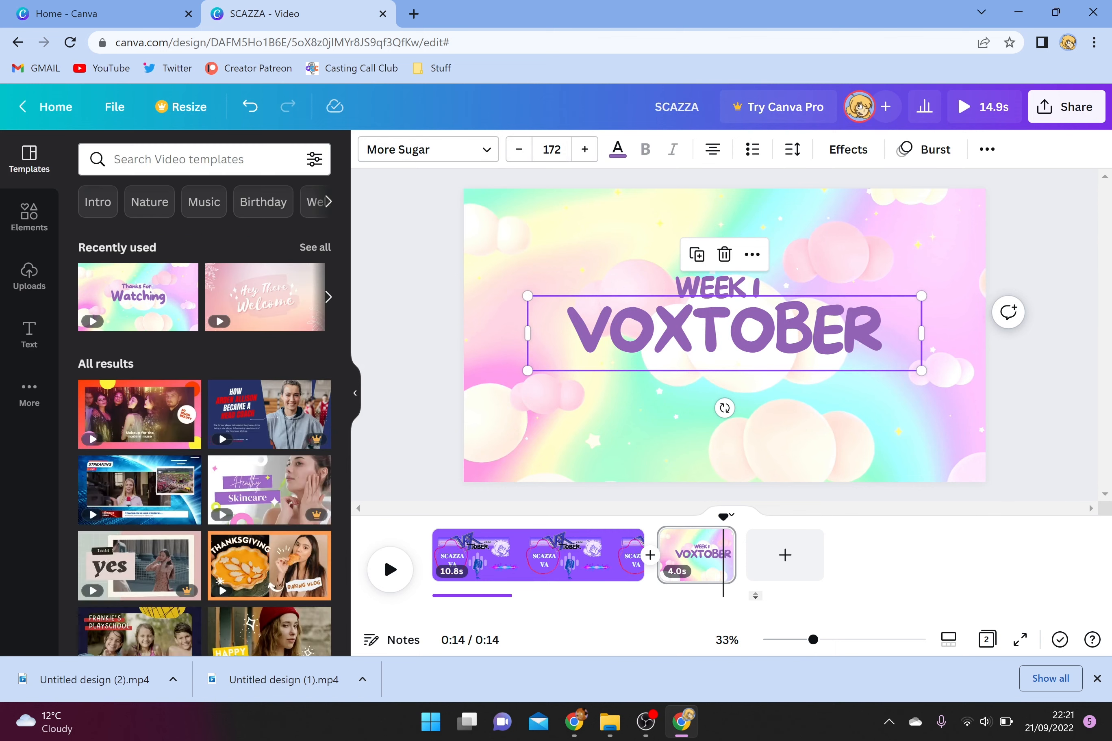
drag(344, 237, 342, 201)
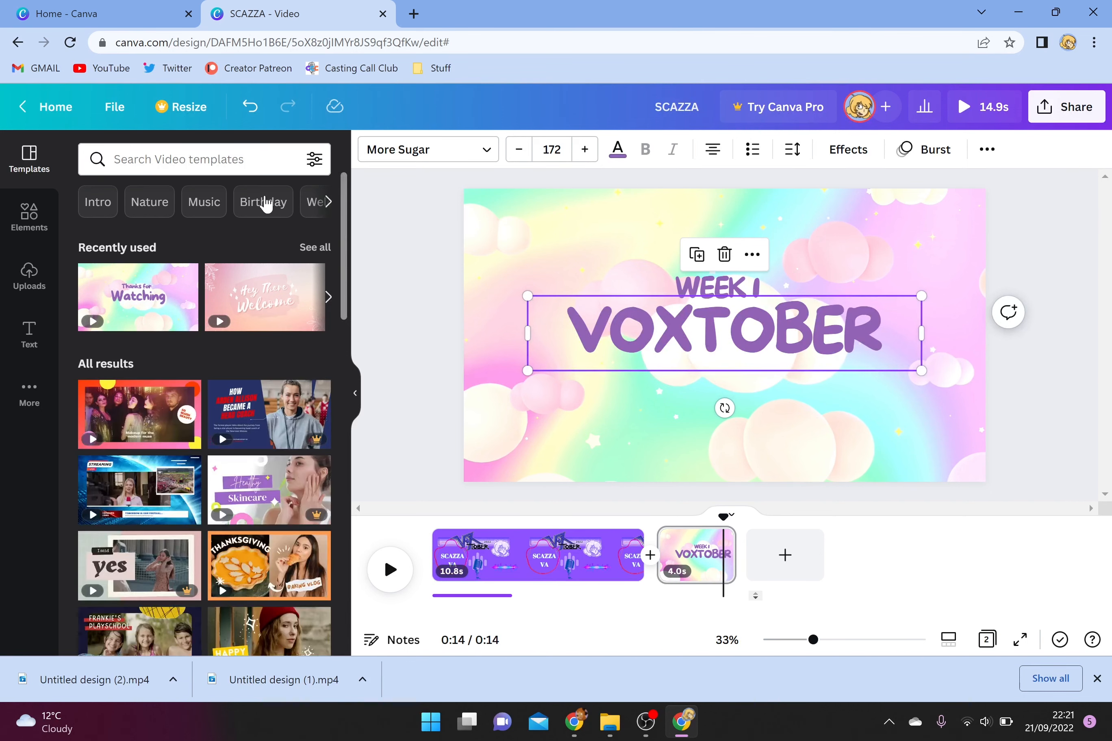
click(210, 209)
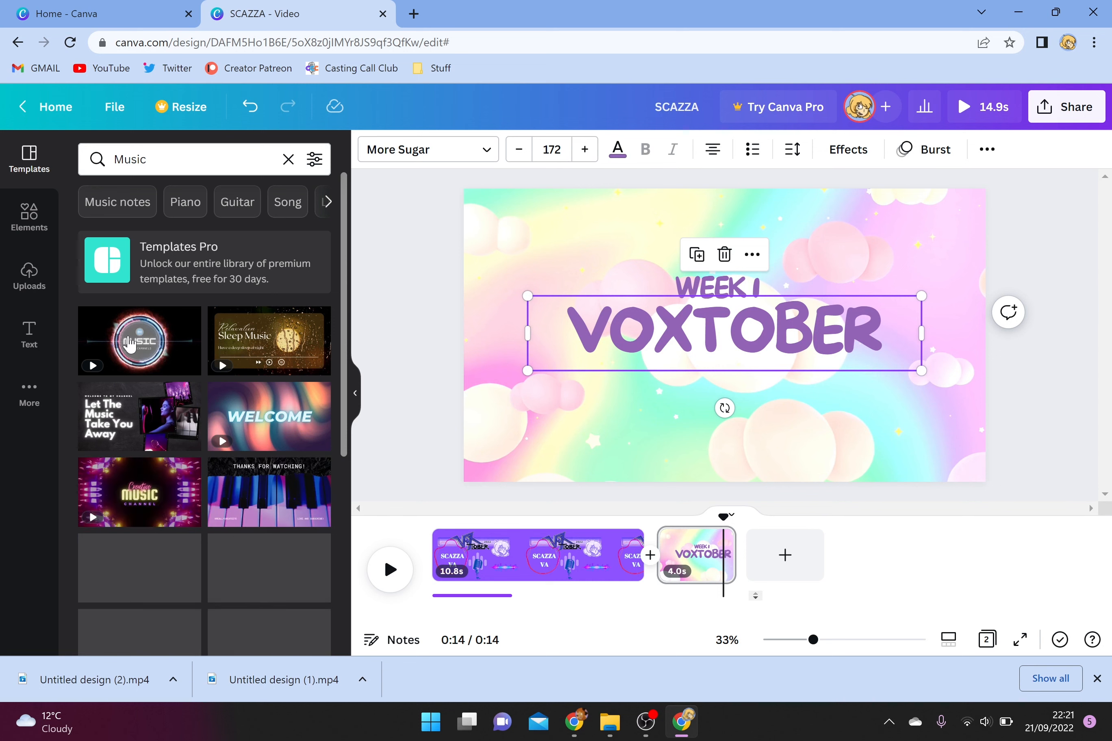
click(130, 343)
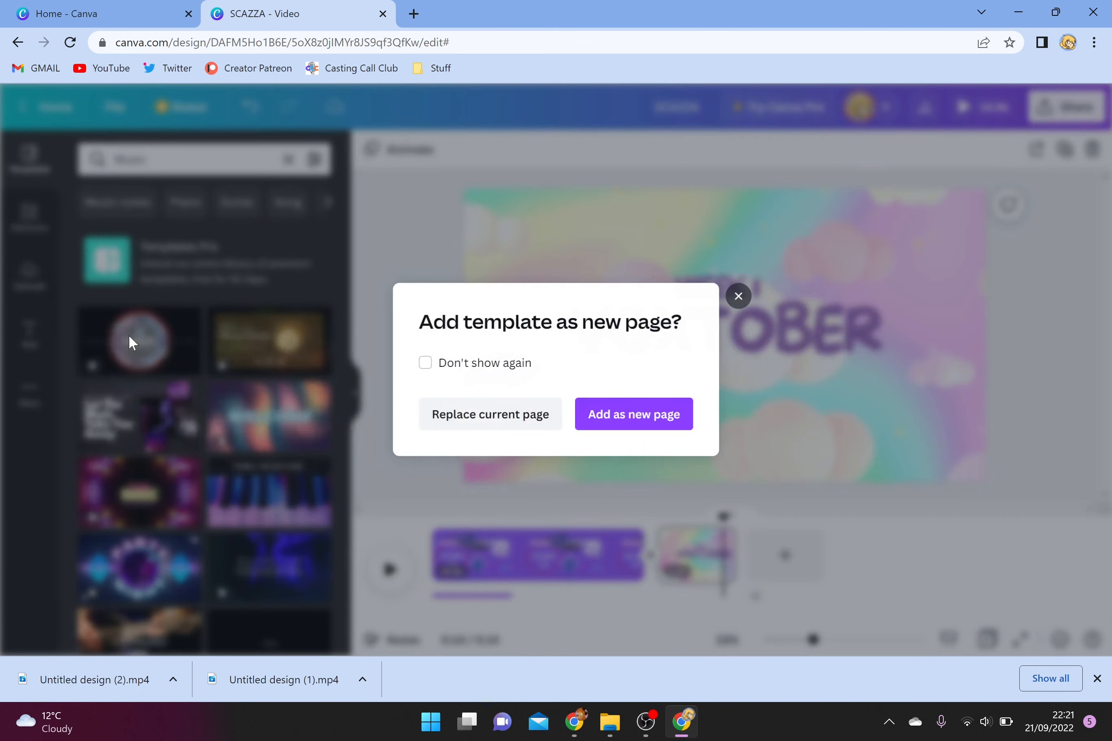
click(604, 414)
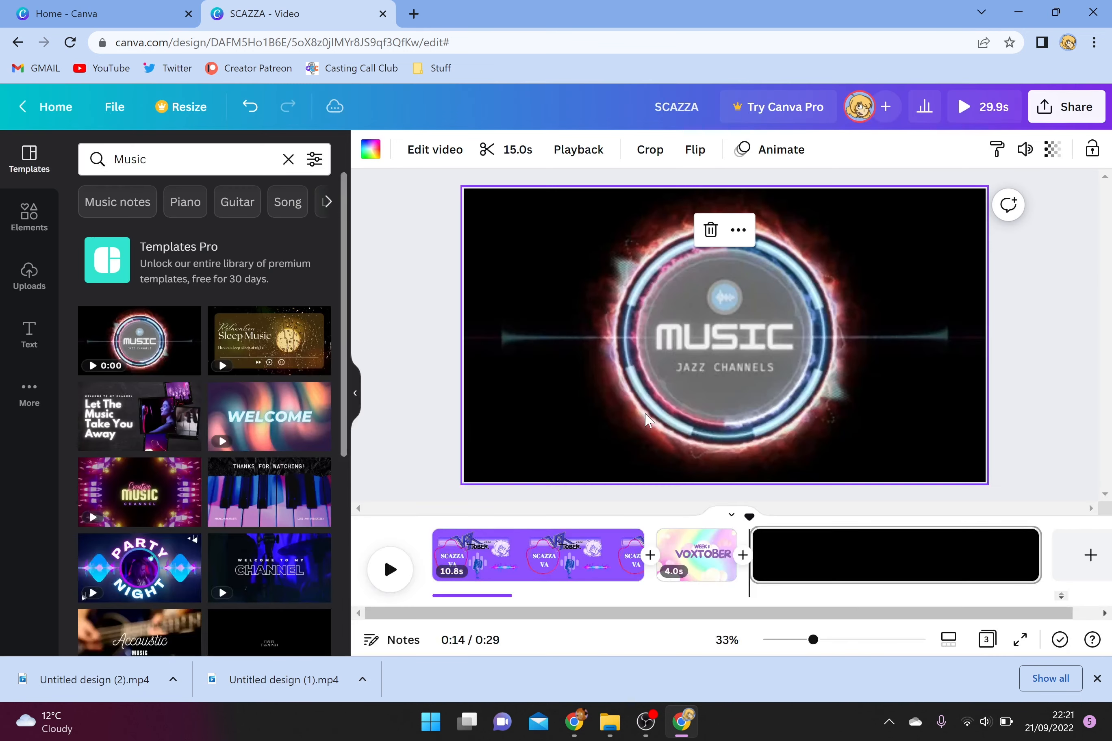
Step: Replace the MUSIC title on the third page with "OSIDHAIOSDHLAIS" and preview the video
double_click(698, 329)
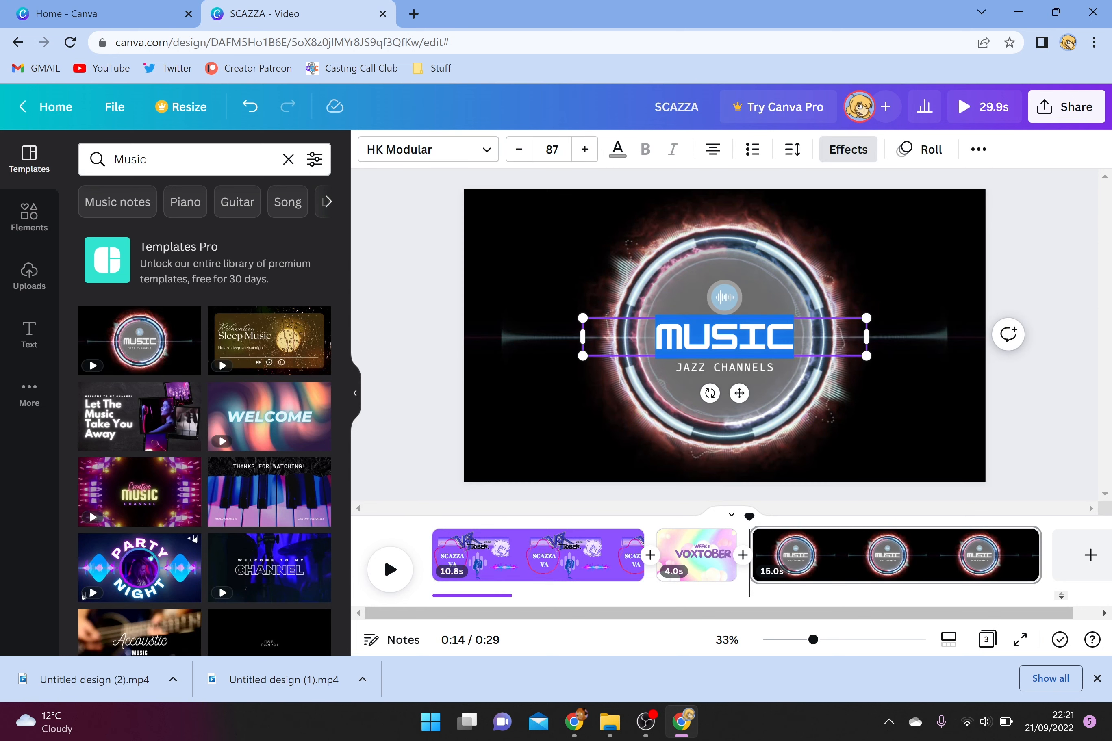
text(OSIDHAIOSDHLAIS)
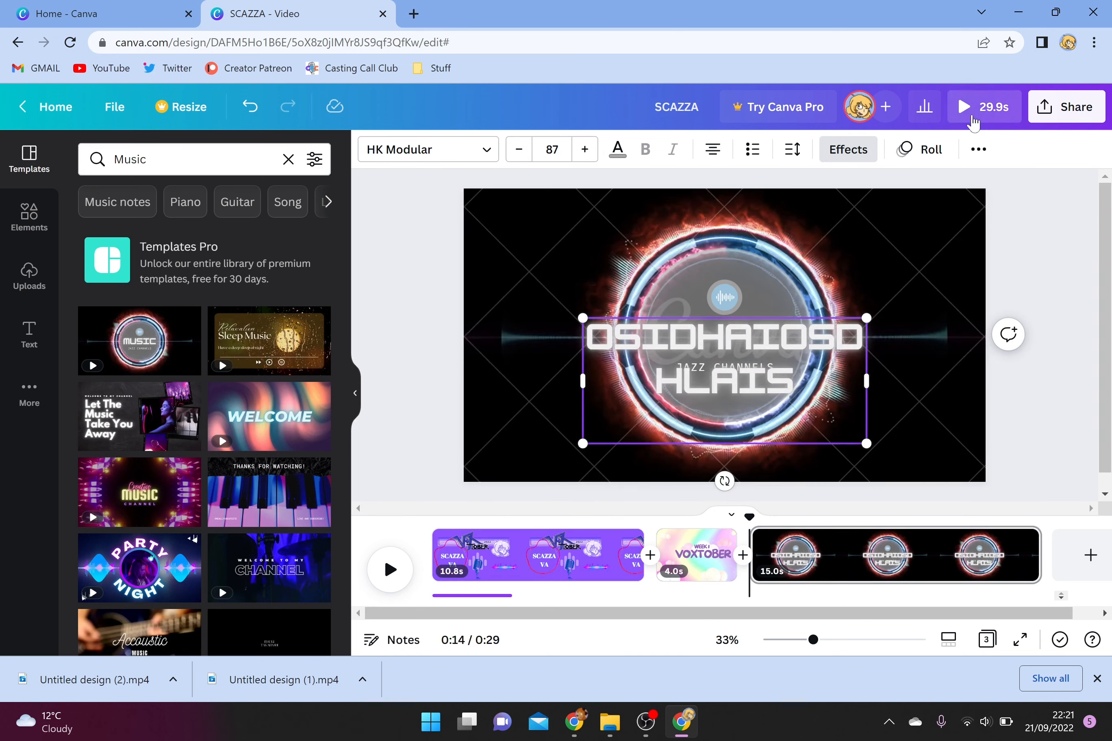
click(973, 119)
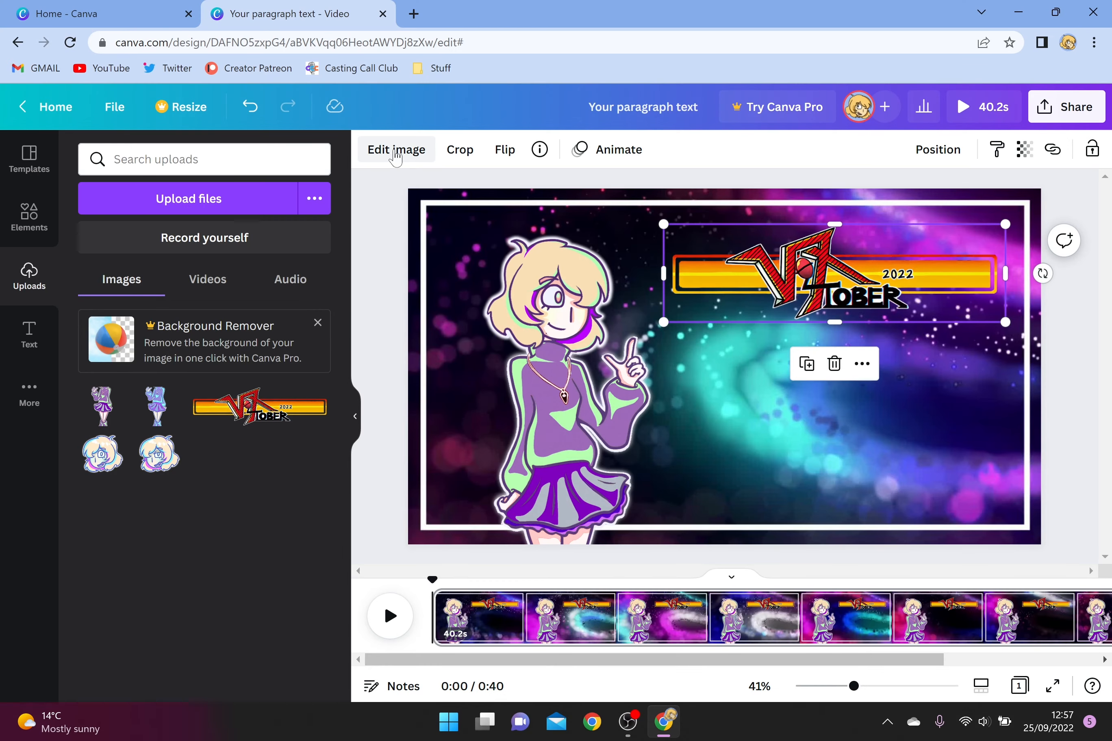
Step: Give the title "HOW TO TURN YOUR AUDIOS INTO VIDEOS!" a bold condensed font and colour its text yellow
click(396, 149)
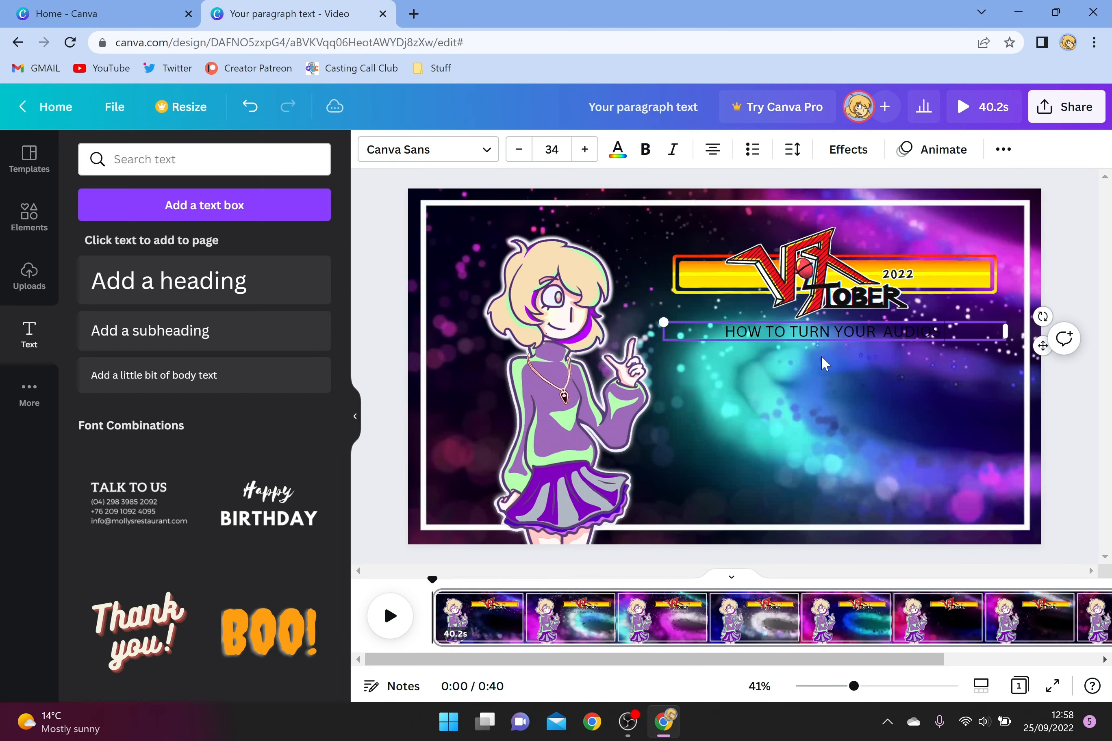
click(428, 150)
scroll(269, 282, down, 4)
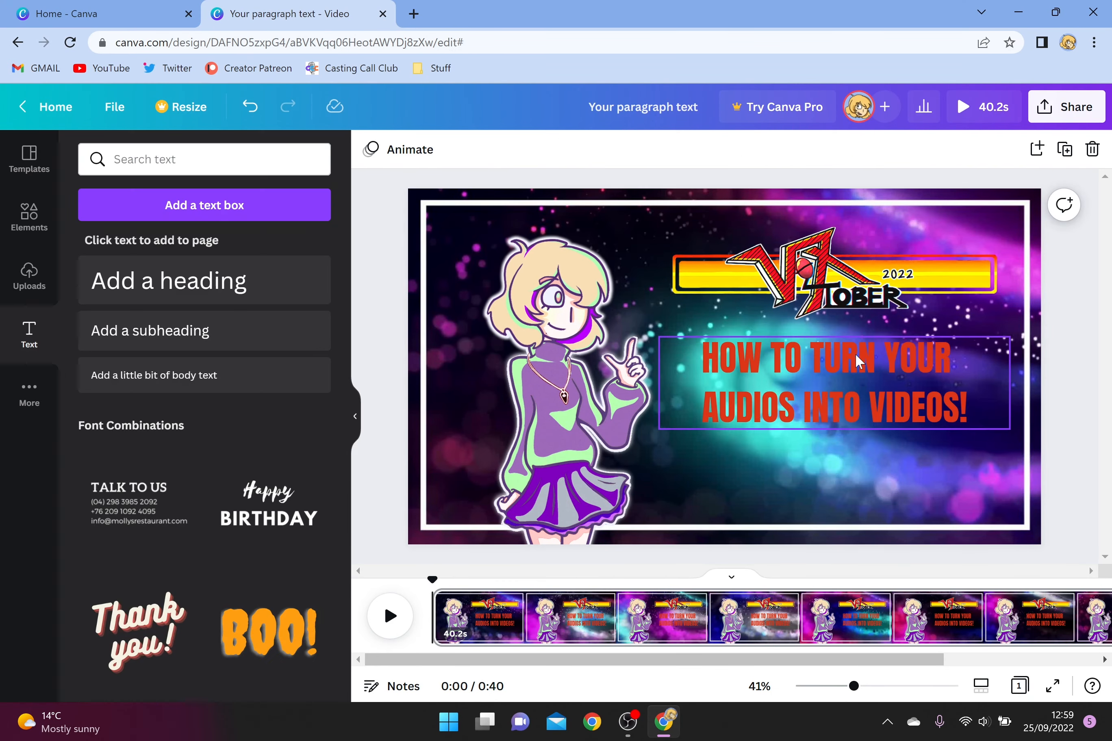
click(618, 149)
click(95, 234)
drag(98, 373, 129, 378)
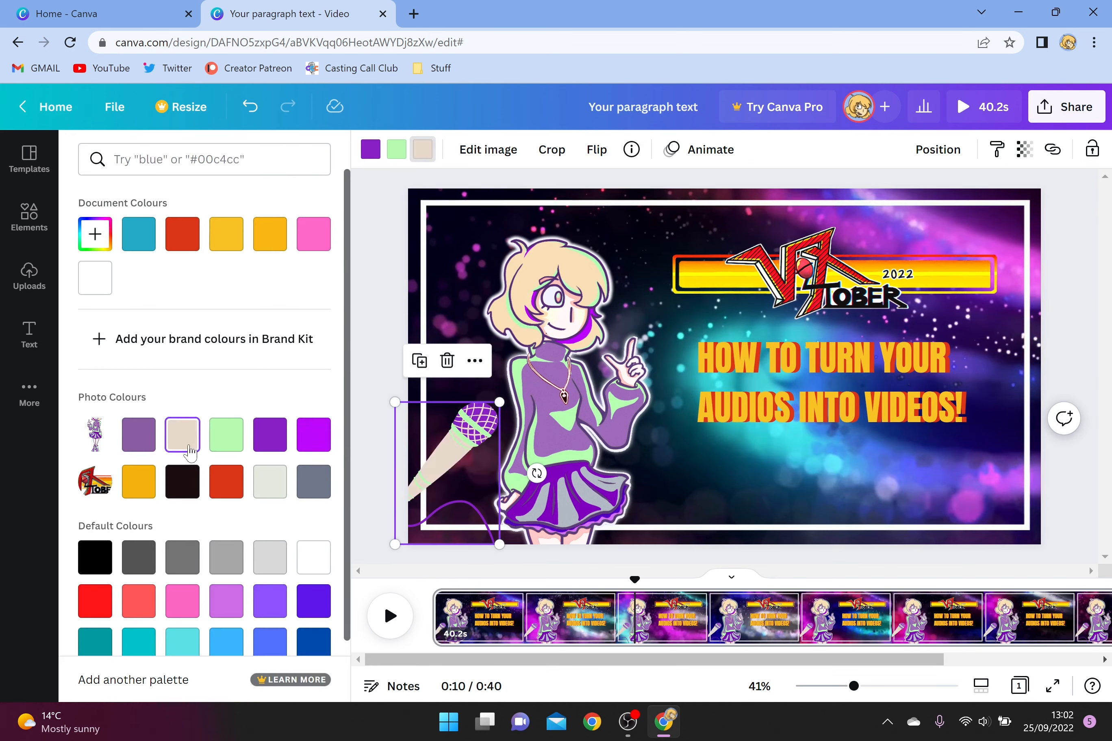
Step: Recolour the beige handle of the microphone graphic bright purple using the character image's photo colours
click(313, 434)
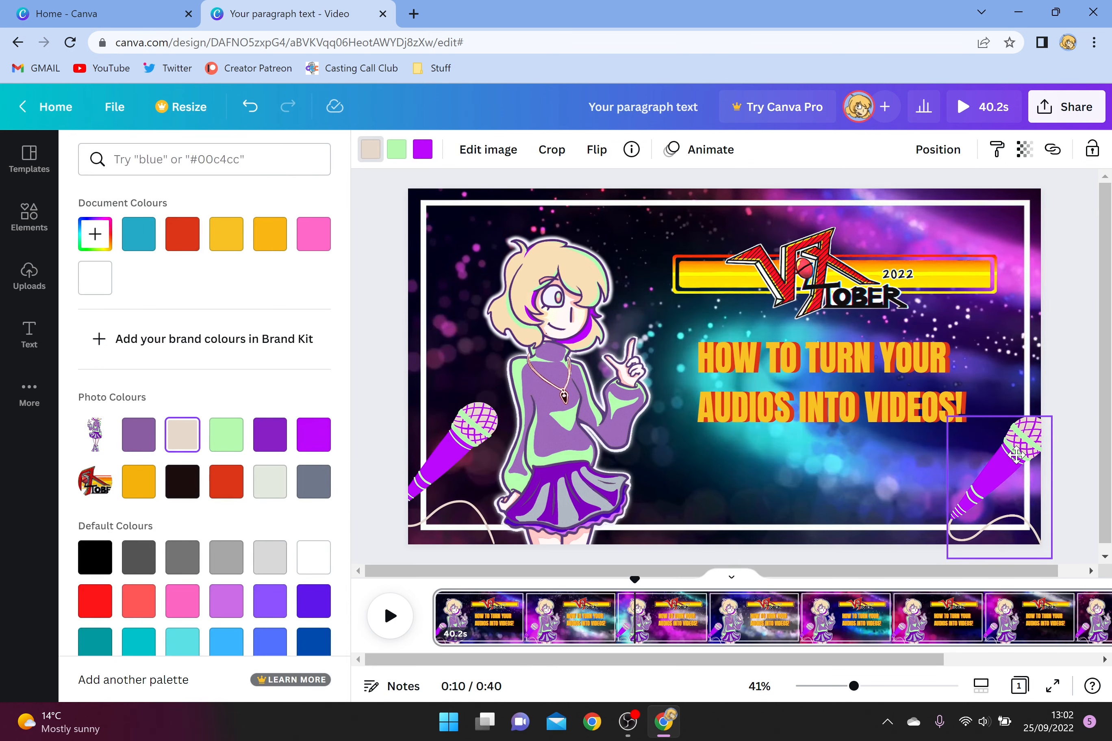